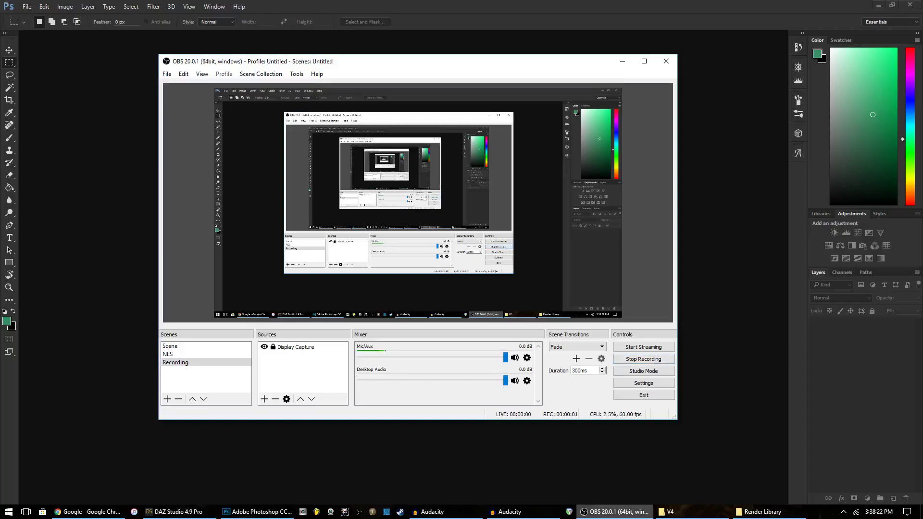
# Step: Open the V4LanaLimbsM texture from the V4 folder in Photoshop and unlock its background layer
pyautogui.click(615, 511)
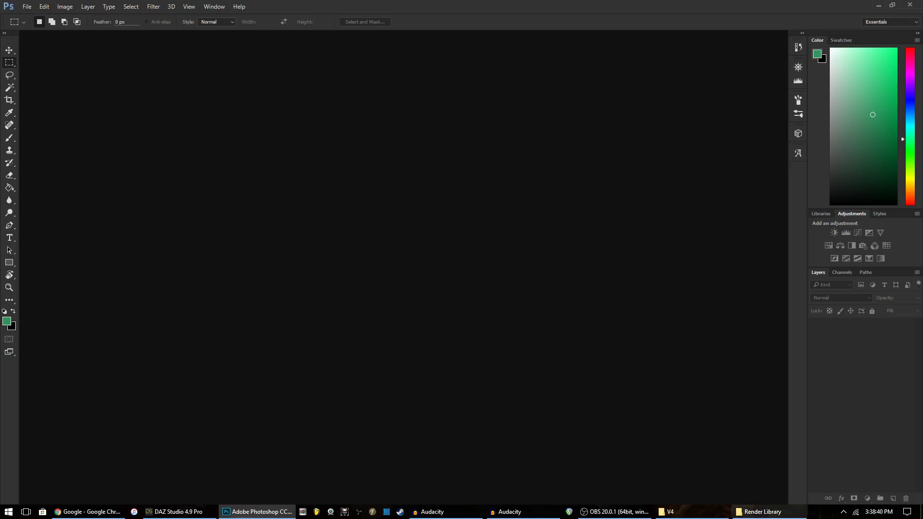
pyautogui.click(763, 511)
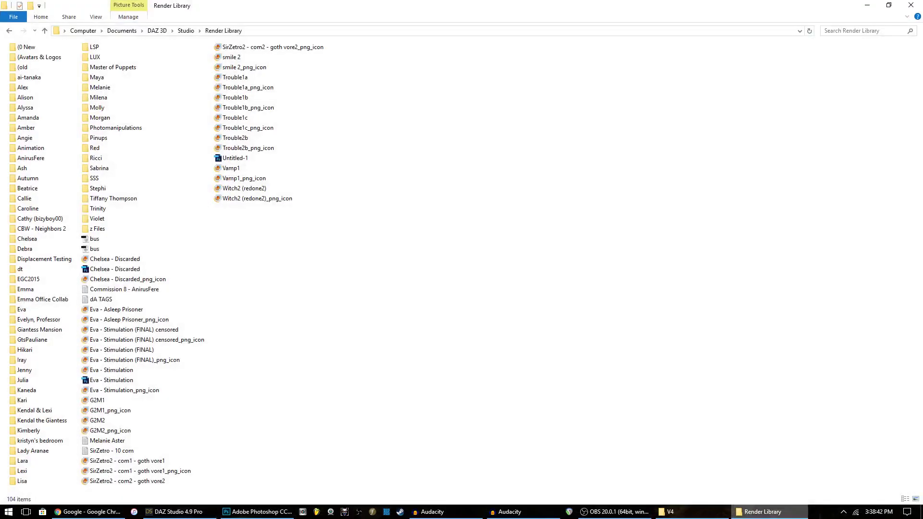
pyautogui.click(668, 511)
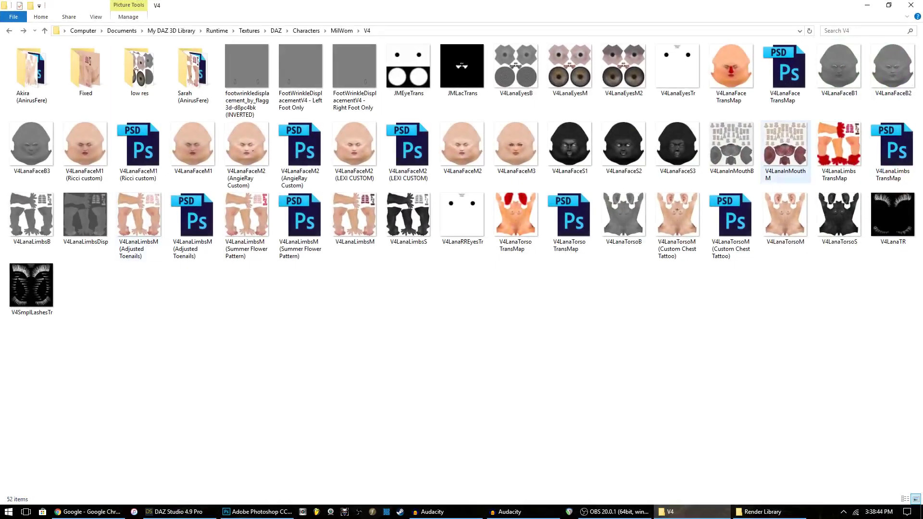
pyautogui.moveTo(354, 215); pyautogui.dragTo(315, 338)
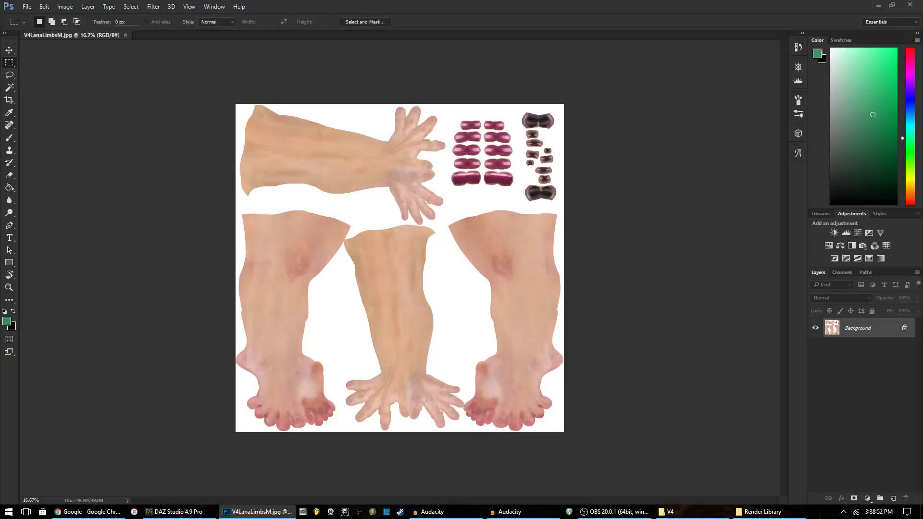
pyautogui.click(905, 328)
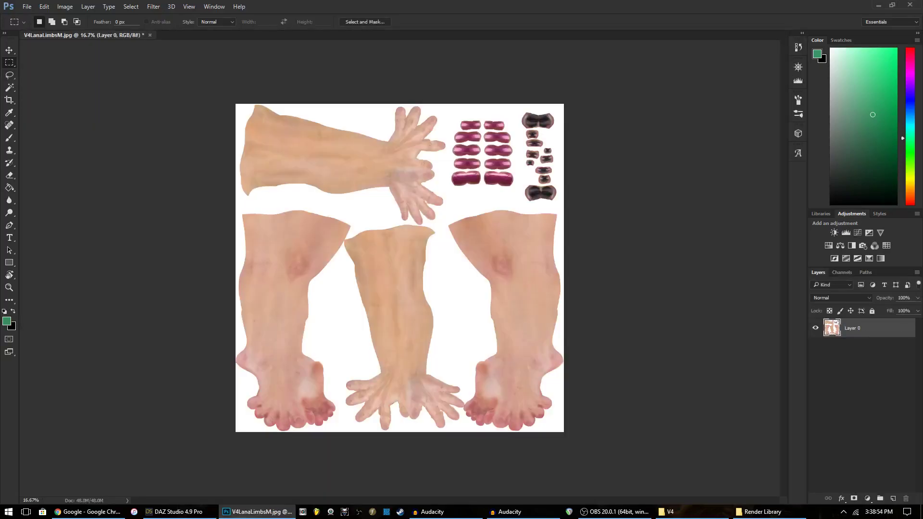
# Step: Examine the sole, heel and toe detail of the foot at the lower-left of the limb texture
pyautogui.hotkey('ctrl', '+')
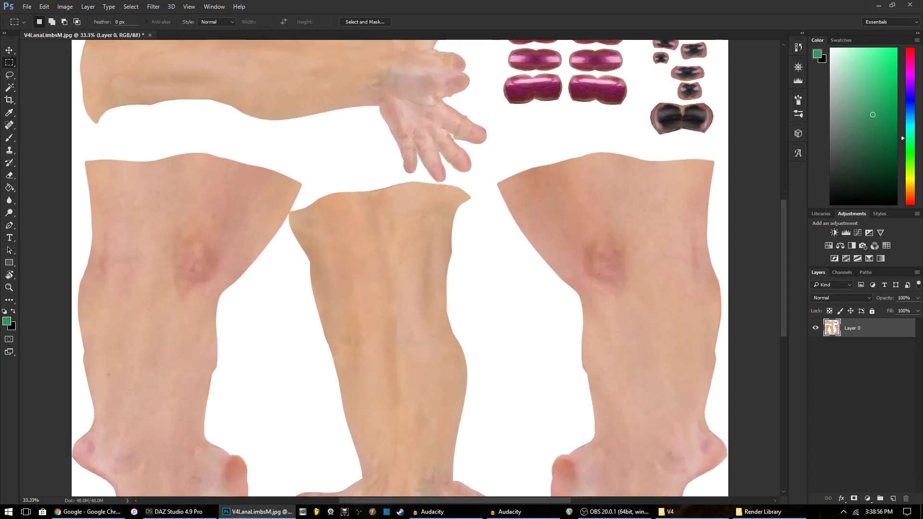
pyautogui.hscroll(-5, 399, 268)
pyautogui.scroll(-6, 399, 267)
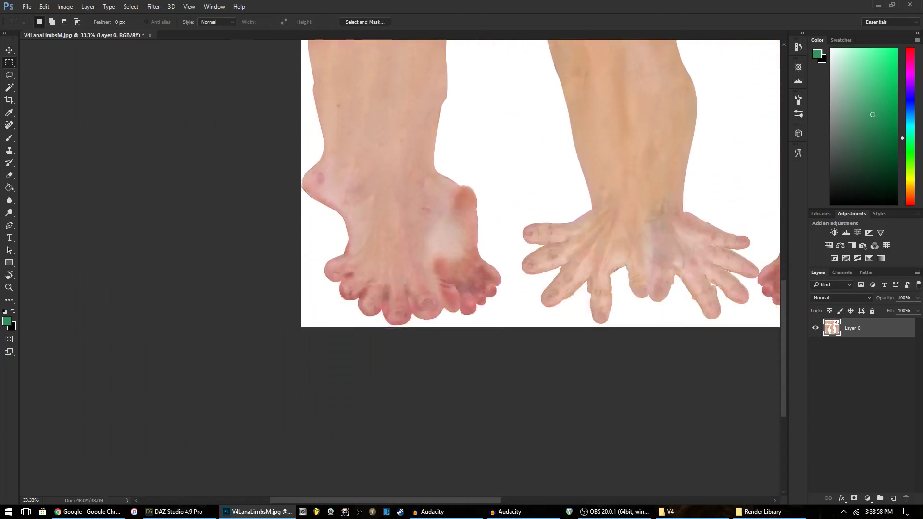
pyautogui.hotkey('ctrl', '+')
pyautogui.hotkey('ctrl', '+')
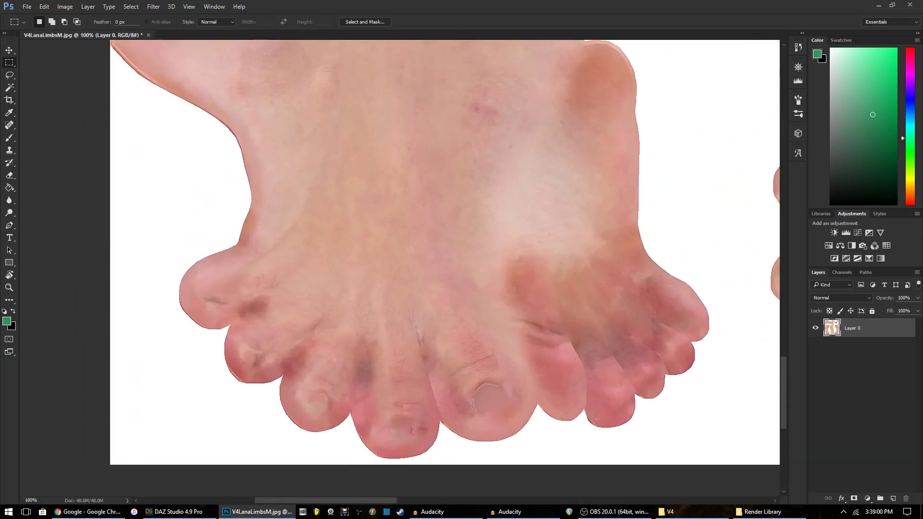
pyautogui.hscroll(5, 400, 268)
pyautogui.hscroll(-2, 399, 267)
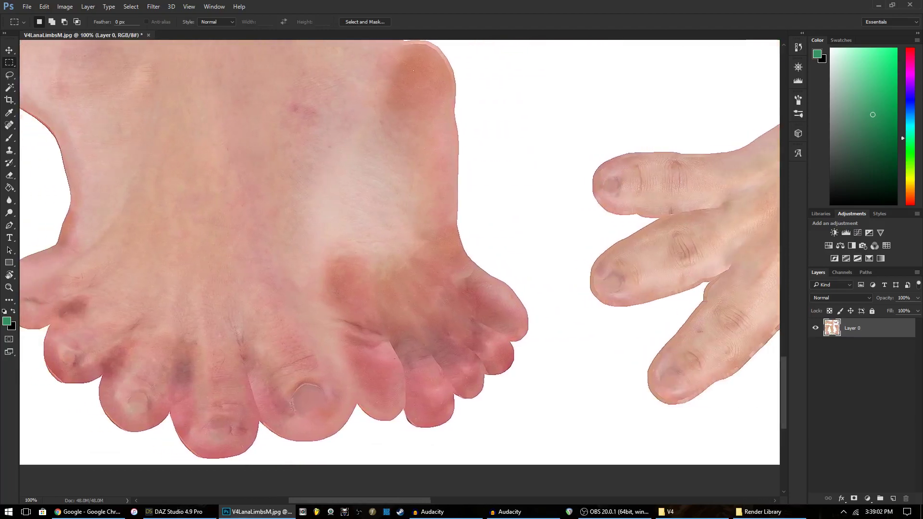
pyautogui.hotkey('ctrl', '+')
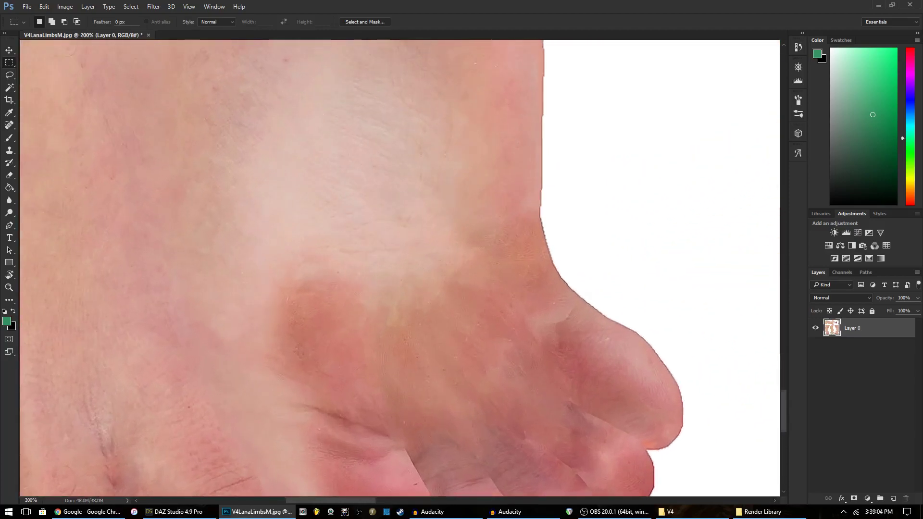
pyautogui.hotkey('ctrl', '+')
pyautogui.hotkey('ctrl', '-')
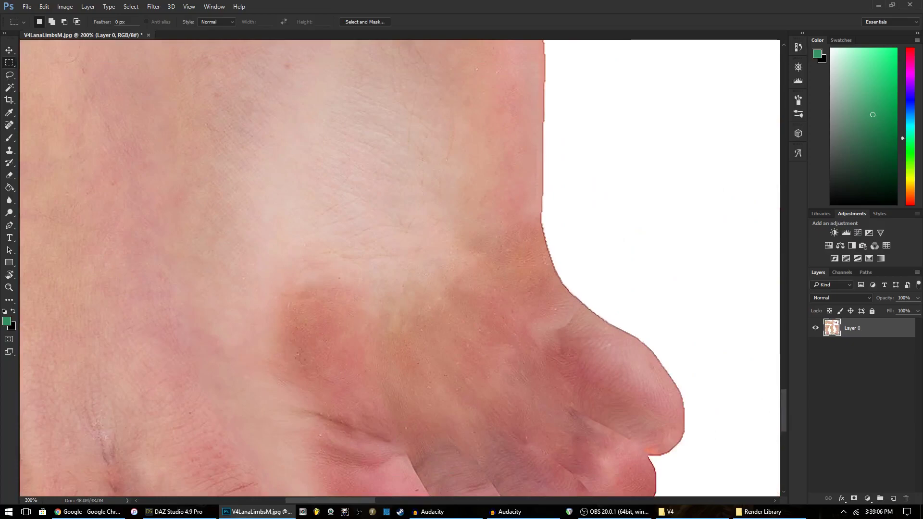
pyautogui.scroll(-5, 399, 269)
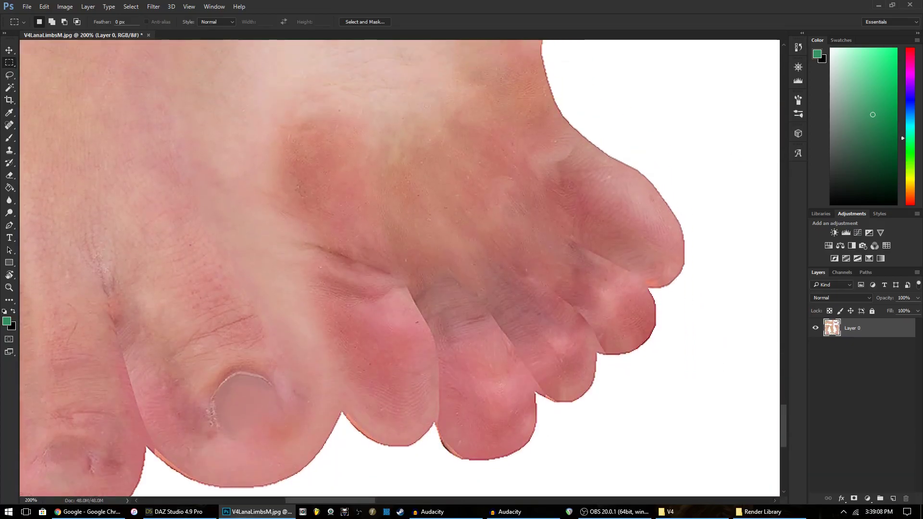
pyautogui.scroll(10, 399, 269)
pyautogui.scroll(-10, 399, 269)
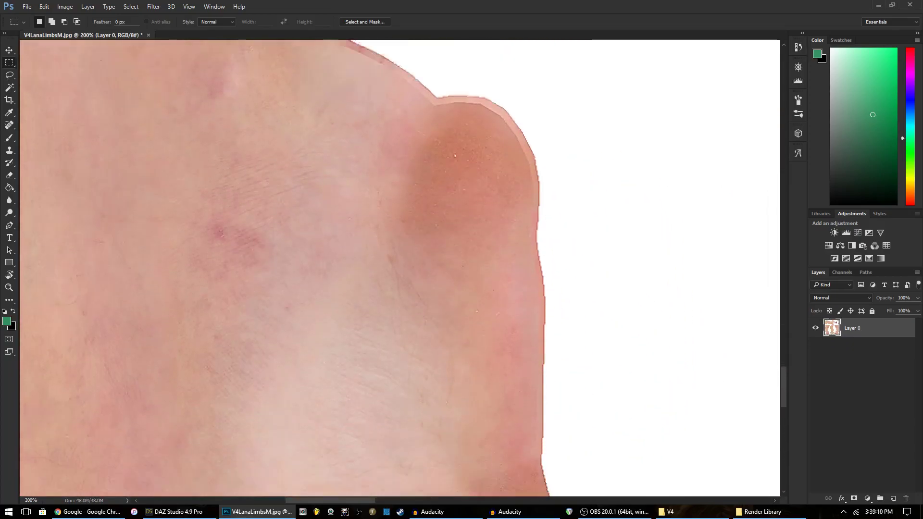
pyautogui.hotkey('ctrl', '-')
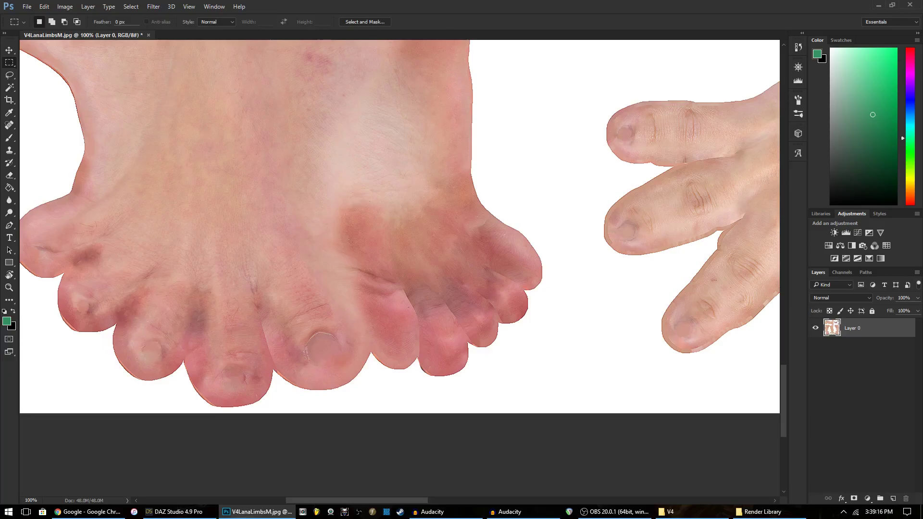
# Step: Switch to File Explorer and go to the Studio folder inside DAZ 3D
pyautogui.click(691, 511)
pyautogui.click(625, 375)
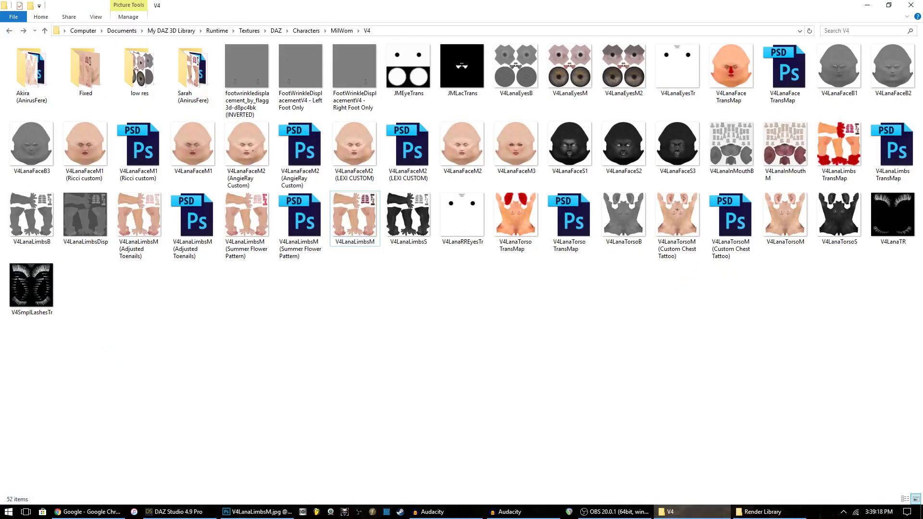
pyautogui.click(774, 512)
pyautogui.hotkey('alt', 'Left')
pyautogui.hotkey('alt', 'Left')
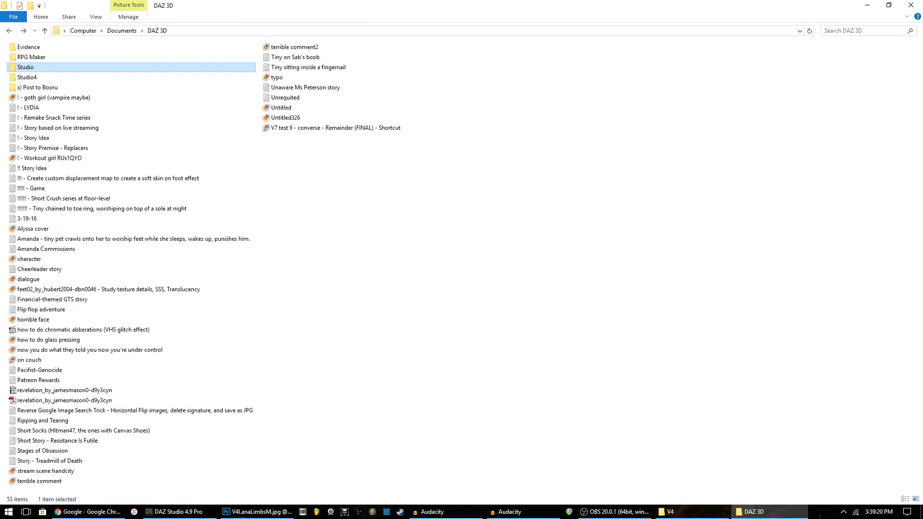
pyautogui.hotkey('alt', 'Right')
pyautogui.doubleClick(79, 47)
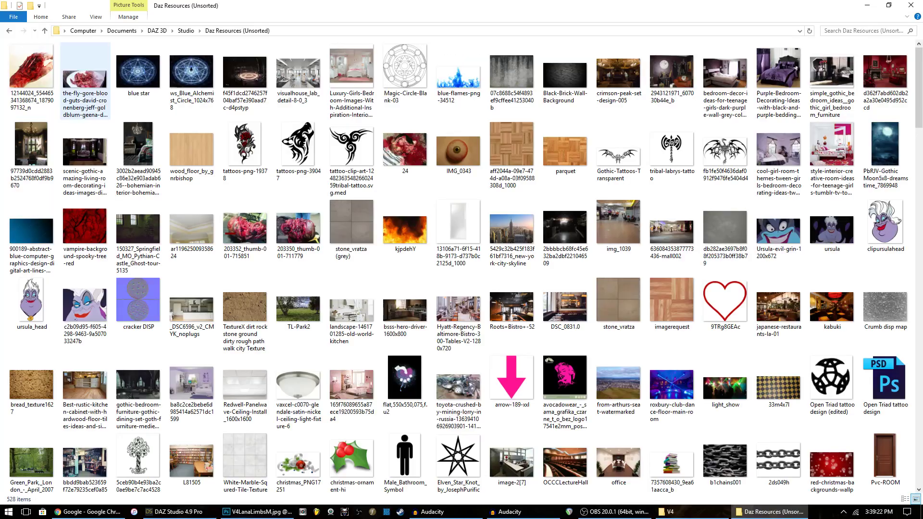
pyautogui.hotkey('alt', 'Up')
# Step: Open the Feet folder inside Photoshop Resources > Reference and look over its photos
pyautogui.press('Down')
pyautogui.press('Down')
pyautogui.press('Down')
pyautogui.press('Down')
pyautogui.press('Return')
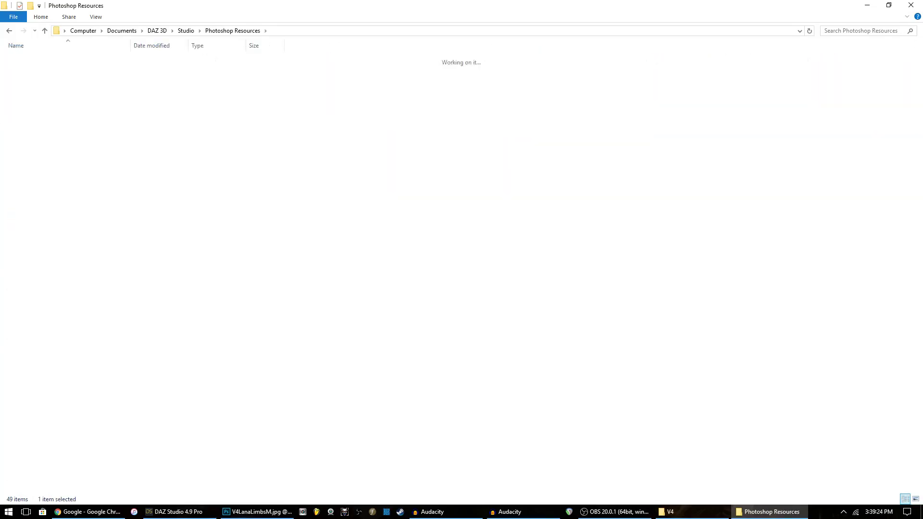
pyautogui.doubleClick(34, 71)
pyautogui.doubleClick(33, 59)
pyautogui.moveTo(918, 115); pyautogui.dragTo(918, 139)
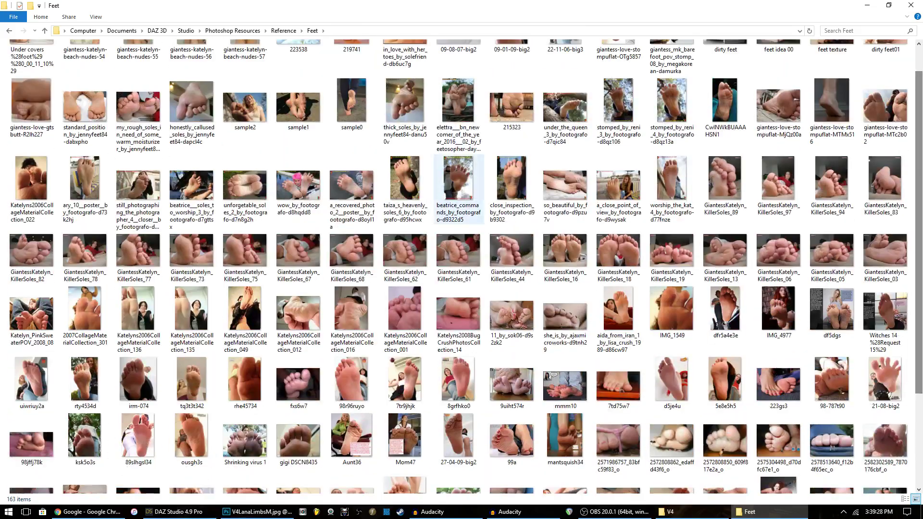
pyautogui.scroll(1, 457, 187)
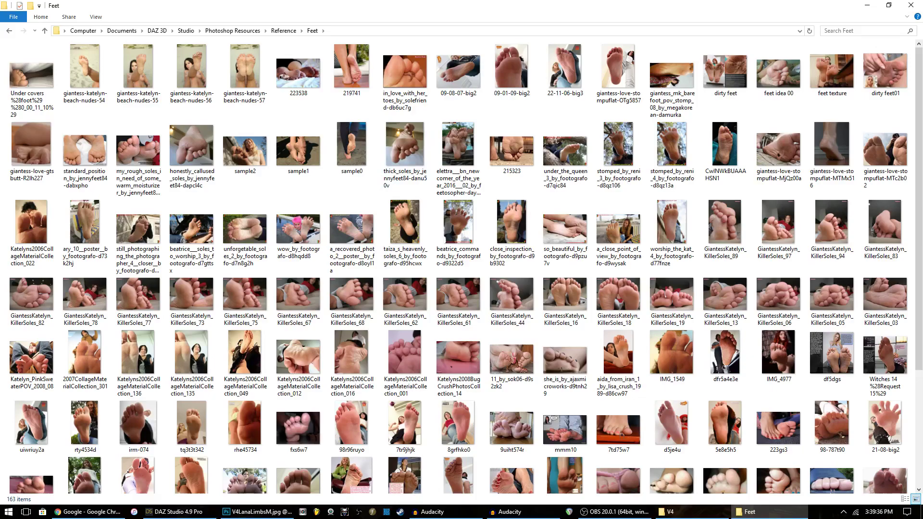
# Step: Inspect the skin ridges on the sole and toes in reference photo 215323, and close it
pyautogui.doubleClick(511, 149)
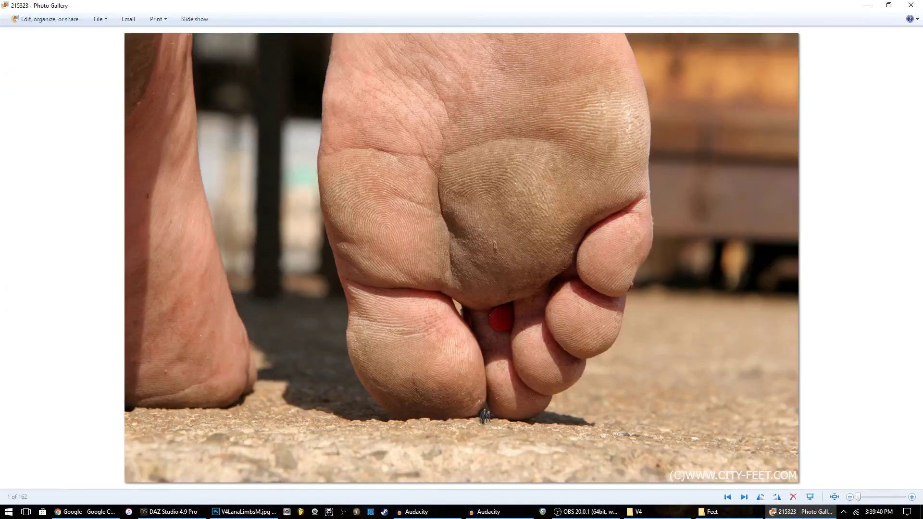
pyautogui.scroll(4, 419, 230)
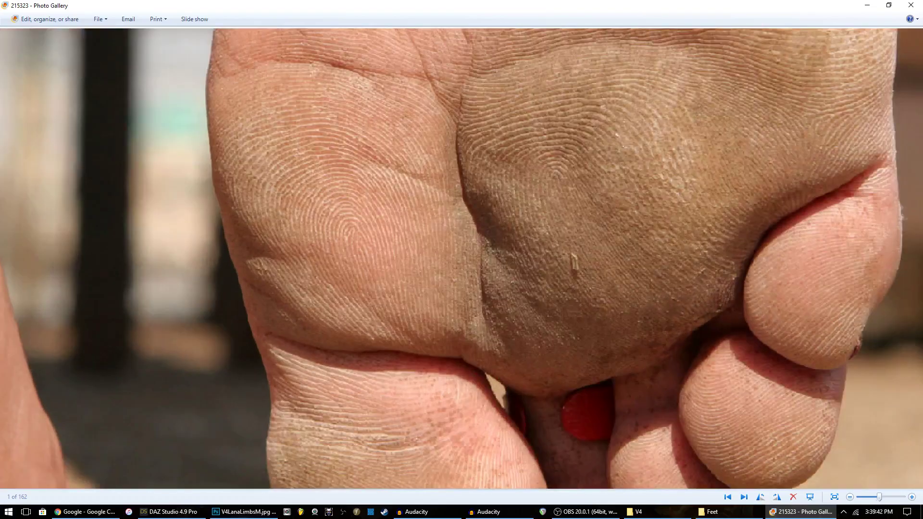
pyautogui.scroll(-4, 419, 250)
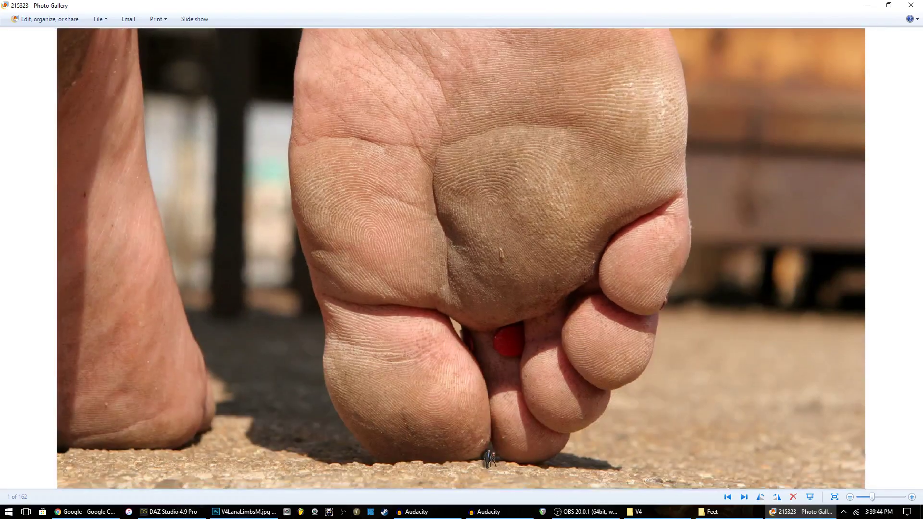
pyautogui.scroll(5, 446, 447)
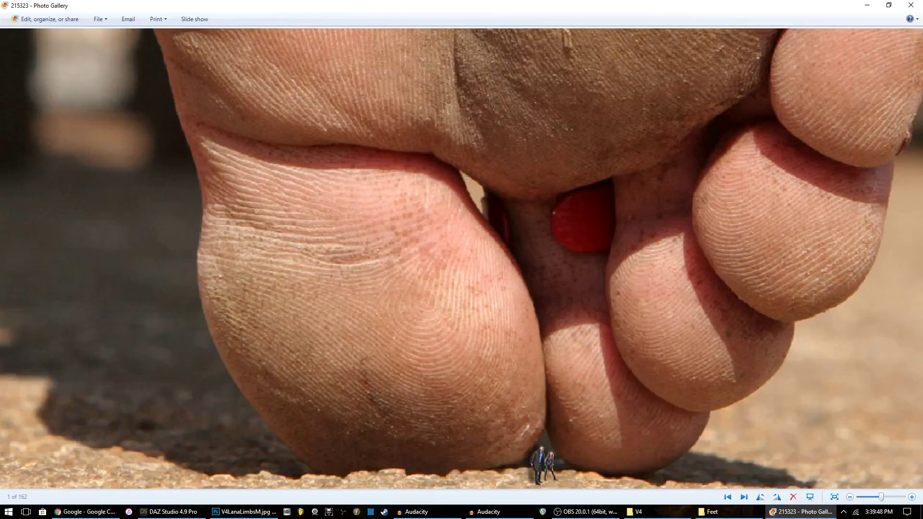
pyautogui.scroll(-3, 462, 258)
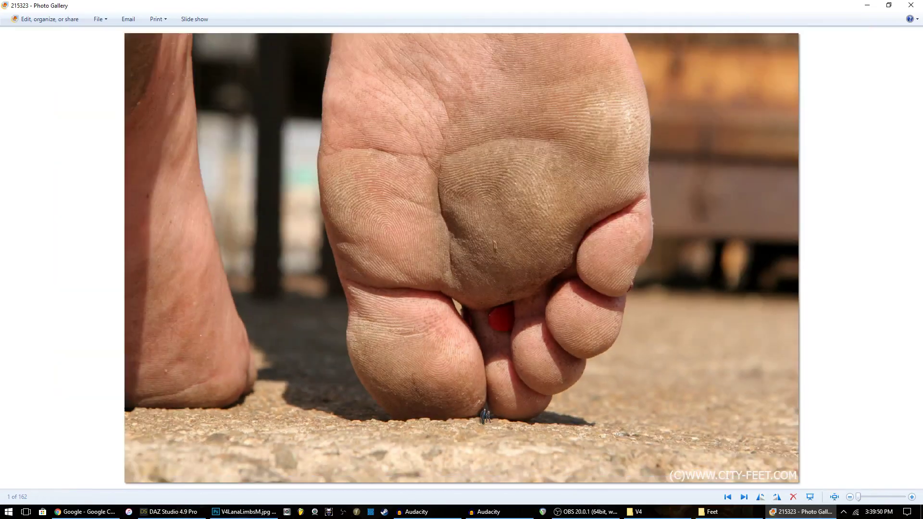
pyautogui.scroll(3, 461, 289)
pyautogui.scroll(-3, 462, 288)
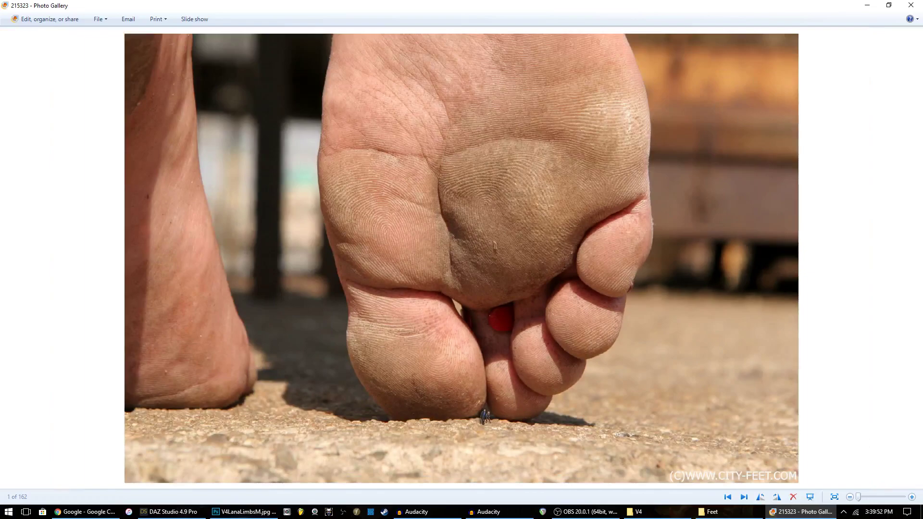
pyautogui.click(910, 4)
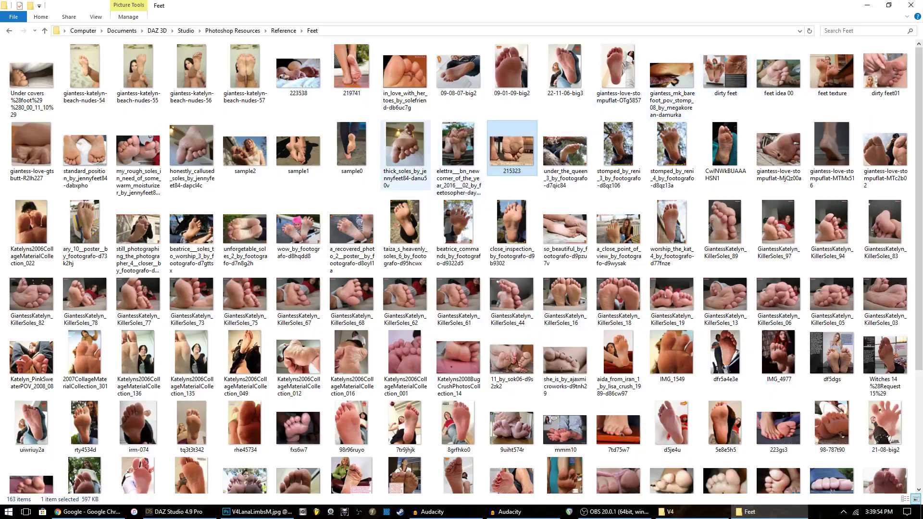
# Step: View the toe skin in the thick-soles reference photo up close and close it
pyautogui.doubleClick(404, 149)
pyautogui.scroll(4, 405, 149)
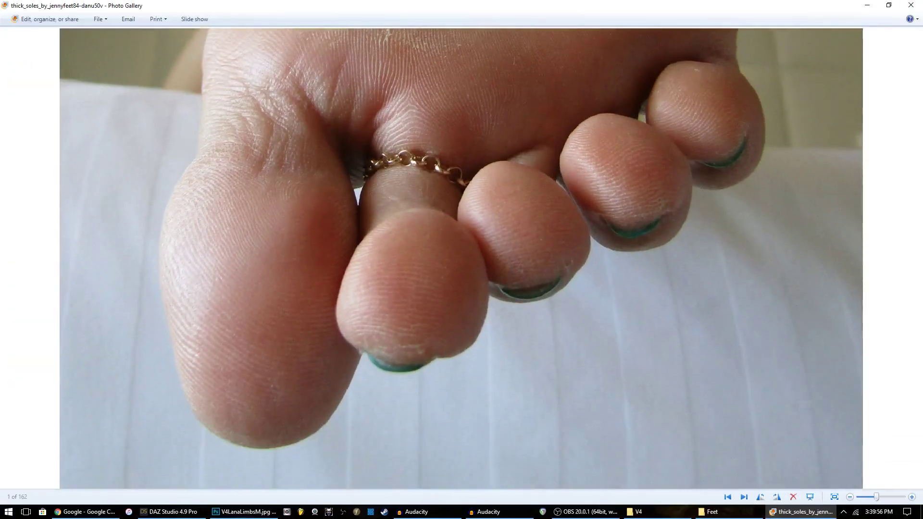
pyautogui.click(910, 4)
# Step: Inspect the toe prints in the honestly-callused-soles reference photo and close it
pyautogui.doubleClick(192, 152)
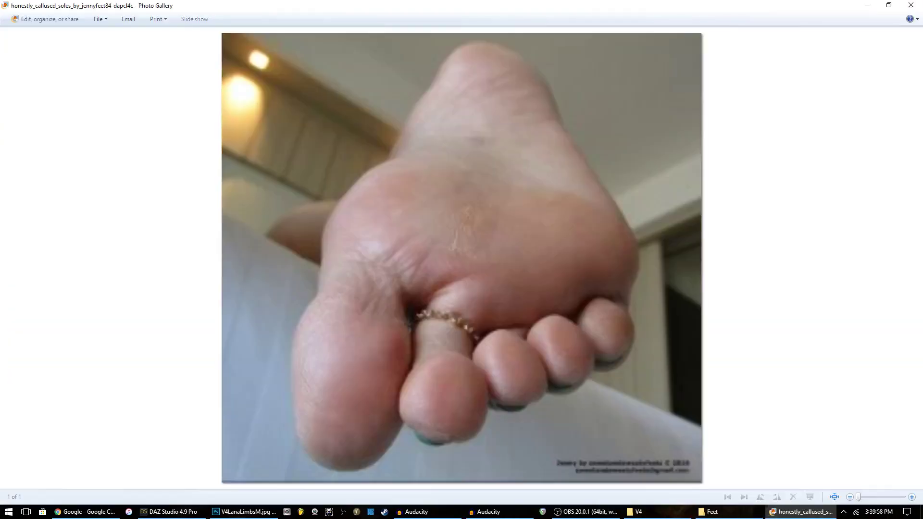
pyautogui.scroll(3, 474, 387)
pyautogui.moveTo(473, 387); pyautogui.dragTo(520, 292)
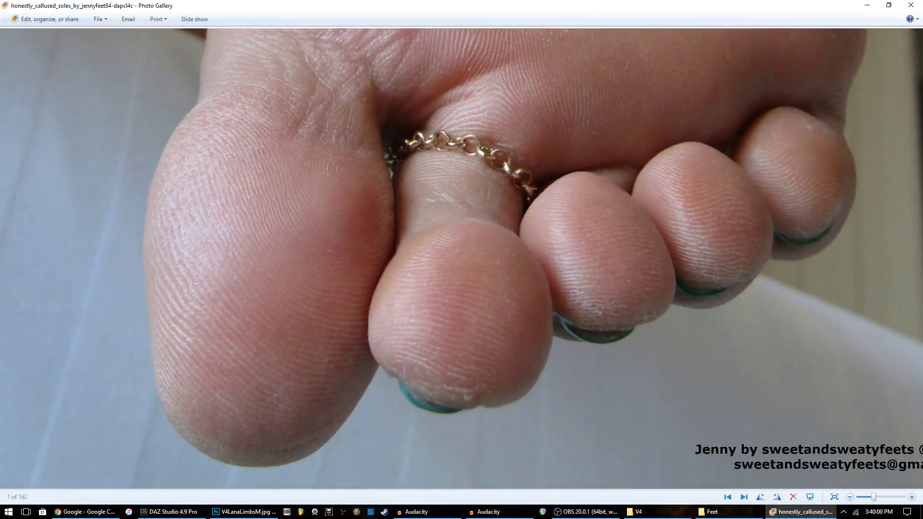
pyautogui.scroll(-3, 520, 291)
pyautogui.click(911, 5)
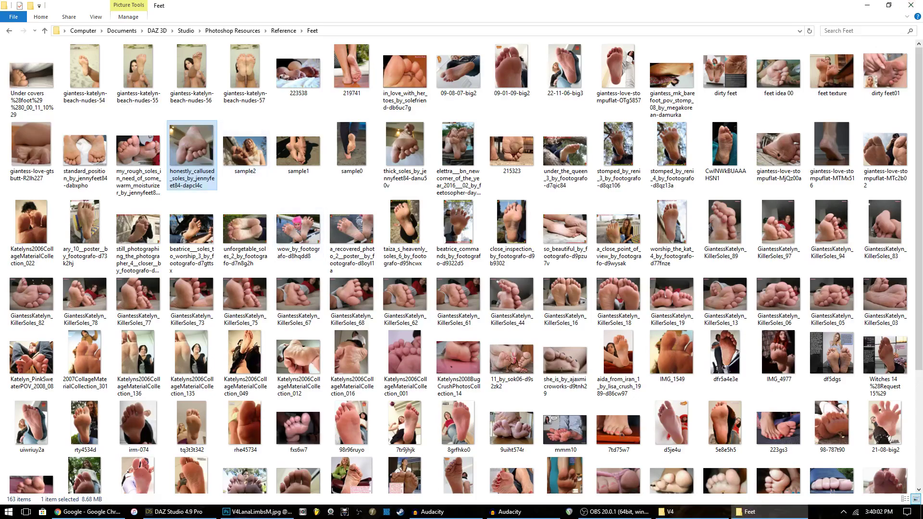
# Step: Open the honestly-callused-soles photo in Photoshop with the Lasso tool active and unlock its background layer
pyautogui.click(257, 511)
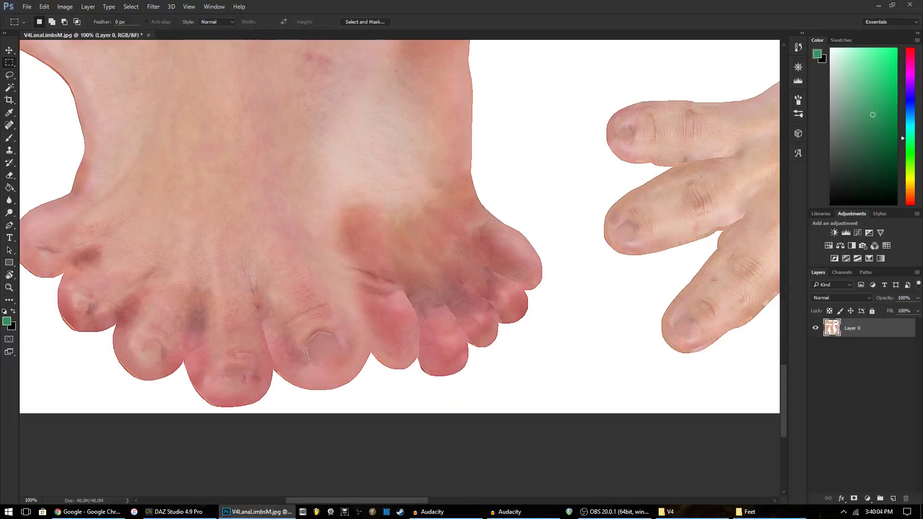
pyautogui.press('l')
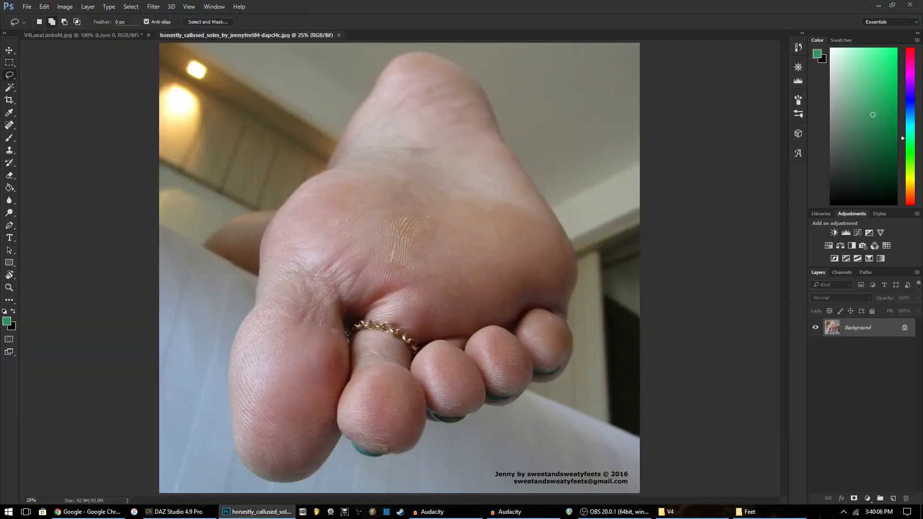
pyautogui.hotkey('ctrl', '+')
pyautogui.click(905, 327)
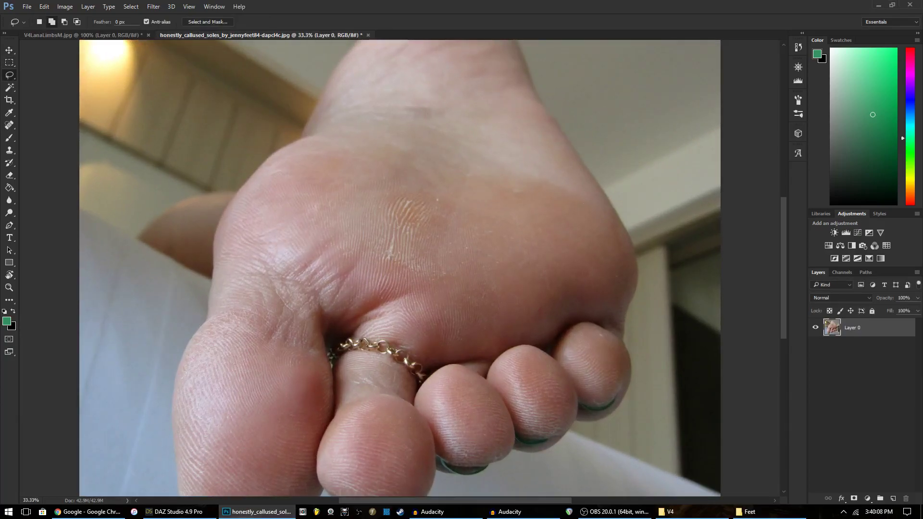
pyautogui.hotkey('ctrl', '+')
pyautogui.hscroll(-5, 399, 268)
pyautogui.scroll(-8, 399, 268)
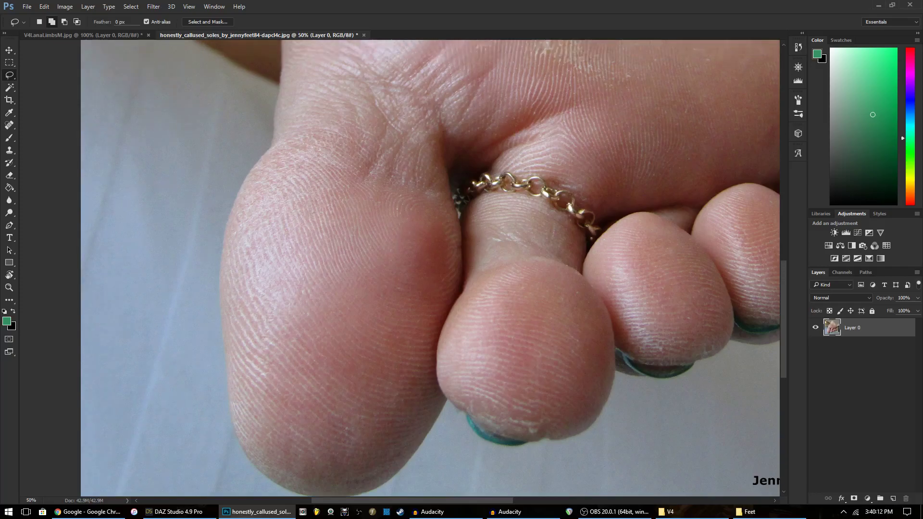
# Step: Outline the big toe in the reference photo and paste a copy as a new layer in the V4LanaLimbsM texture
pyautogui.moveTo(443, 133)
pyautogui.mouseDown()
pyautogui.moveTo(462, 268)
pyautogui.moveTo(436, 331)
pyautogui.moveTo(430, 413)
pyautogui.moveTo(400, 453)
pyautogui.moveTo(360, 477)
pyautogui.moveTo(318, 480)
pyautogui.moveTo(263, 464)
pyautogui.moveTo(225, 397)
pyautogui.moveTo(215, 289)
pyautogui.moveTo(238, 176)
pyautogui.moveTo(288, 102)
pyautogui.moveTo(338, 72)
pyautogui.moveTo(400, 71)
pyautogui.moveTo(439, 107)
pyautogui.moveTo(442, 124)
pyautogui.mouseUp()
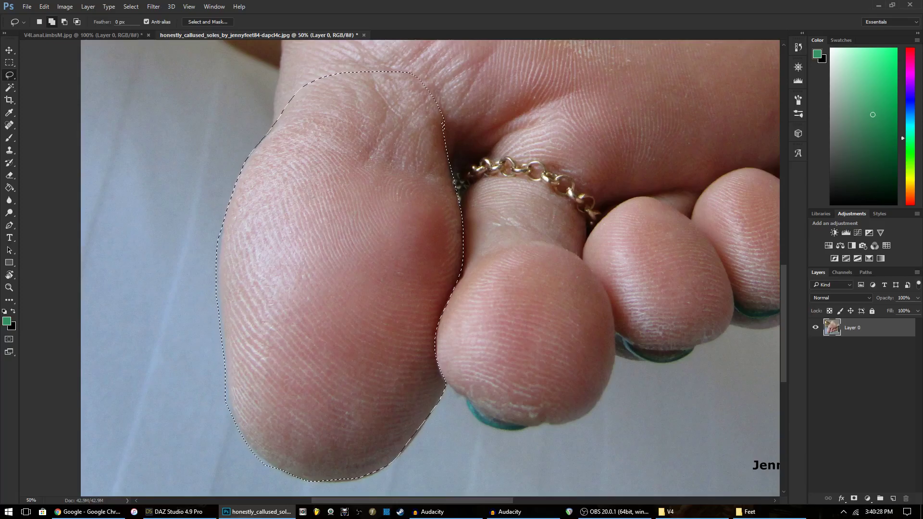
pyautogui.hotkey('ctrl', 'Tab')
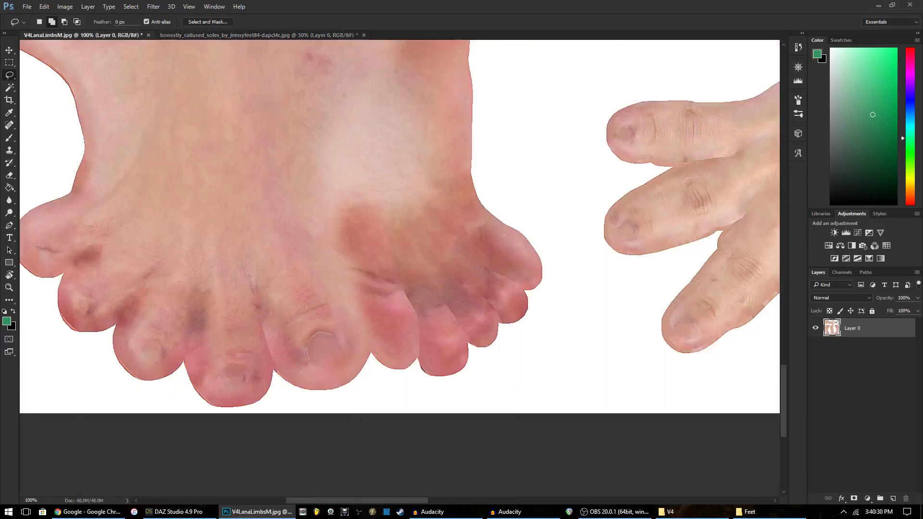
pyautogui.hotkey('ctrl', 'v')
# Step: Scale the pasted toe down to about 18% width and 14% height
pyautogui.press('v')
pyautogui.hotkey('ctrl', '-')
pyautogui.hotkey('ctrl', '-')
pyautogui.hotkey('ctrl', '-')
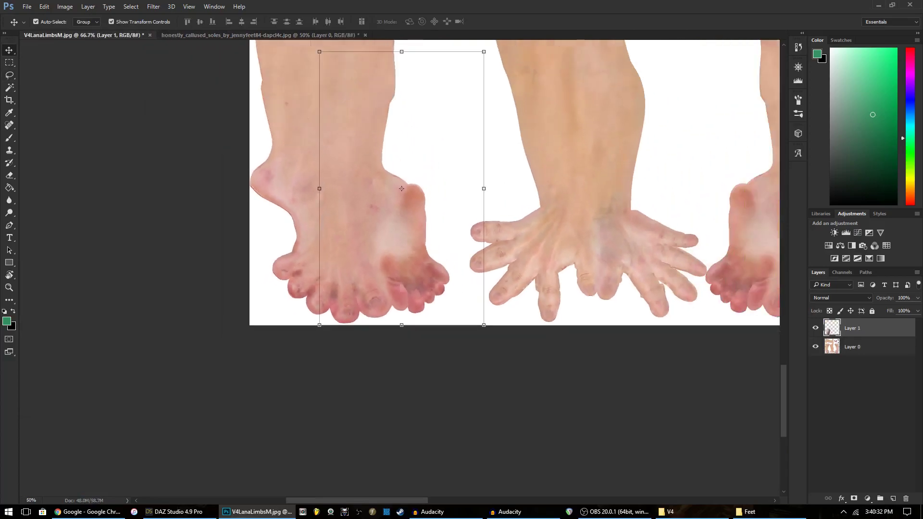
pyautogui.moveTo(483, 52); pyautogui.dragTo(349, 287)
pyautogui.hotkey('ctrl', '+')
pyautogui.hotkey('ctrl', '+')
pyautogui.hotkey('ctrl', '+')
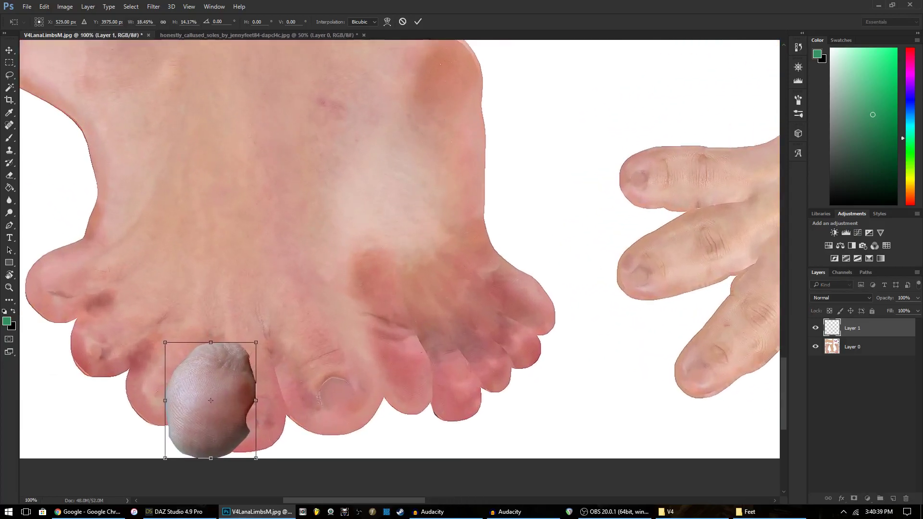
# Step: Rotate the toe patch to about -36° and move it over the big toe of the sole
pyautogui.moveTo(226, 350); pyautogui.dragTo(440, 308)
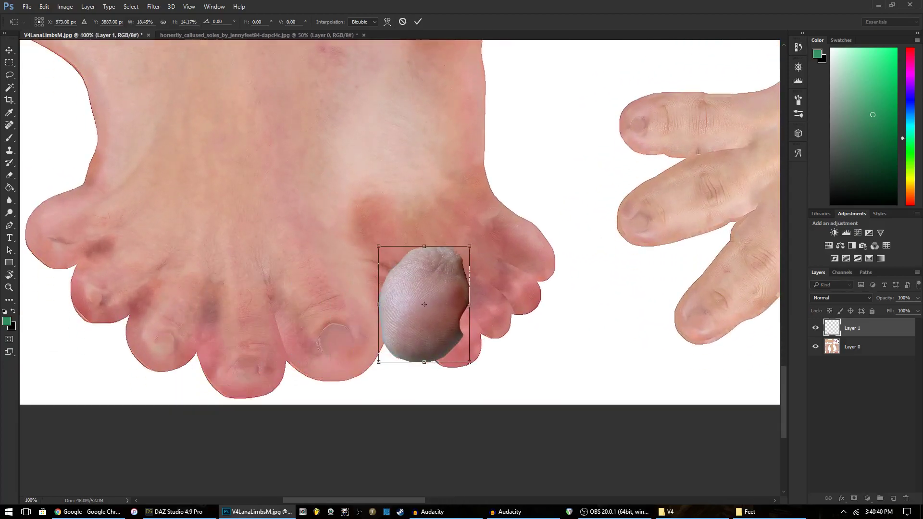
pyautogui.hotkey('ctrl', '+')
pyautogui.hotkey('ctrl', '-')
pyautogui.moveTo(432, 240); pyautogui.dragTo(521, 202)
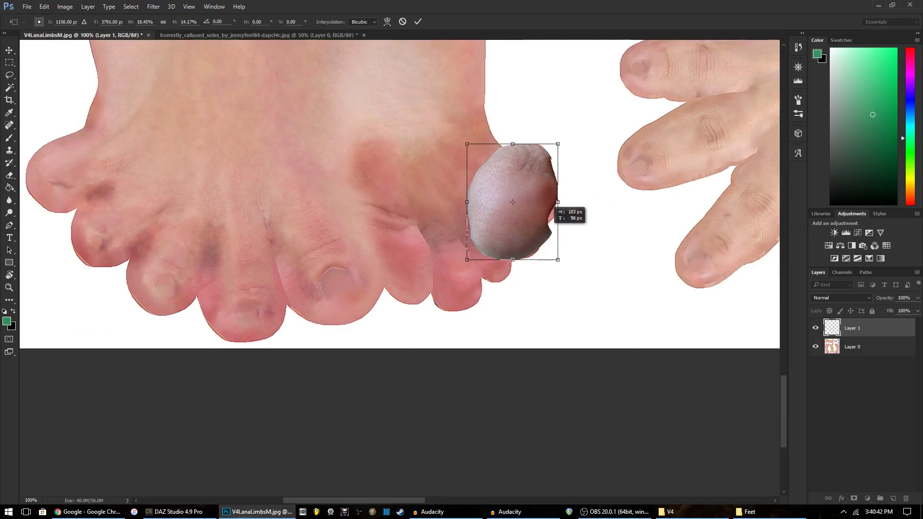
pyautogui.hotkey('ctrl', '+')
pyautogui.moveTo(725, 117); pyautogui.dragTo(636, 91)
pyautogui.moveTo(608, 156); pyautogui.dragTo(223, 101)
pyautogui.moveTo(243, 176); pyautogui.dragTo(313, 171)
pyautogui.hotkey('ctrl', '-')
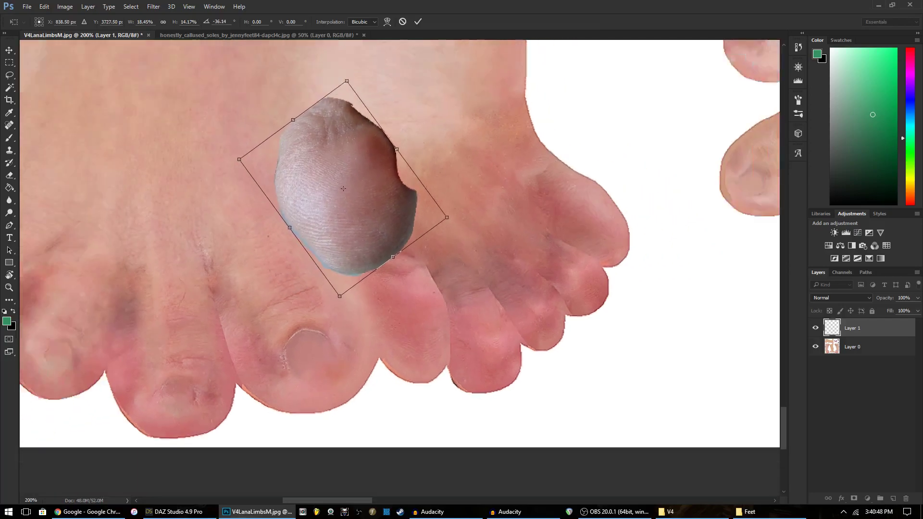
pyautogui.scroll(3, 399, 254)
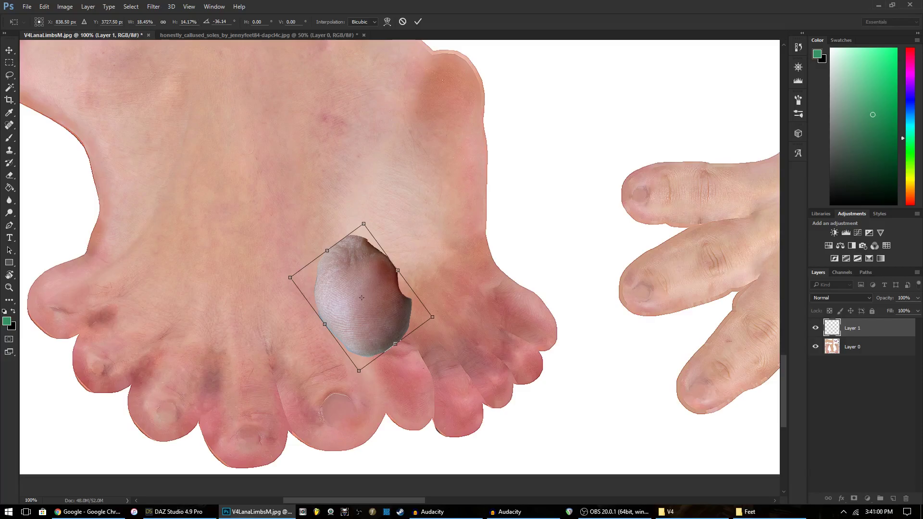
pyautogui.moveTo(359, 270); pyautogui.dragTo(409, 358)
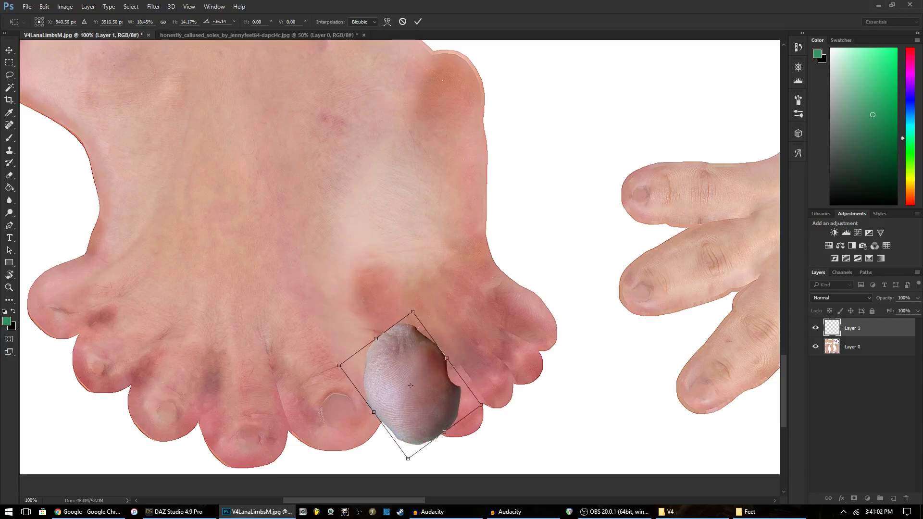
# Step: Fine-tune the toe patch's size and lower its layer opacity to 48% to reveal the texture underneath
pyautogui.scroll(-3, 408, 358)
pyautogui.scroll(1, 424, 307)
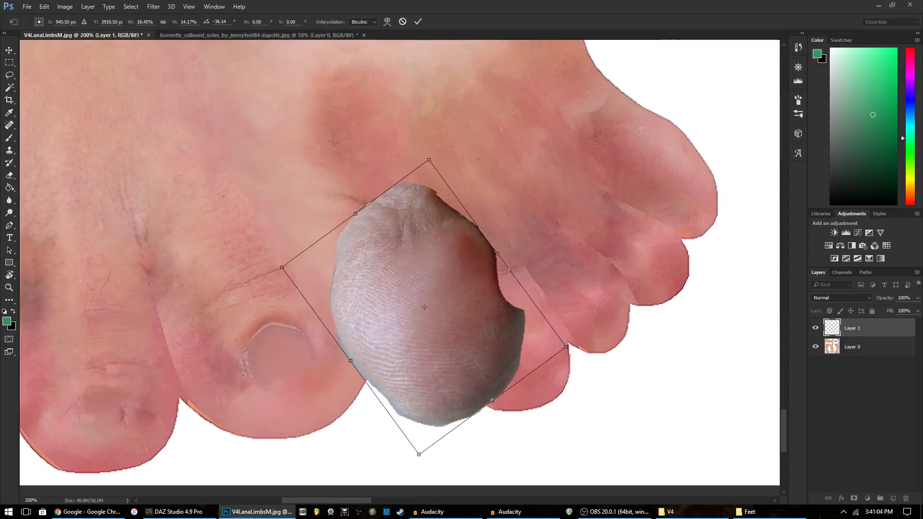
pyautogui.moveTo(428, 160); pyautogui.dragTo(430, 159)
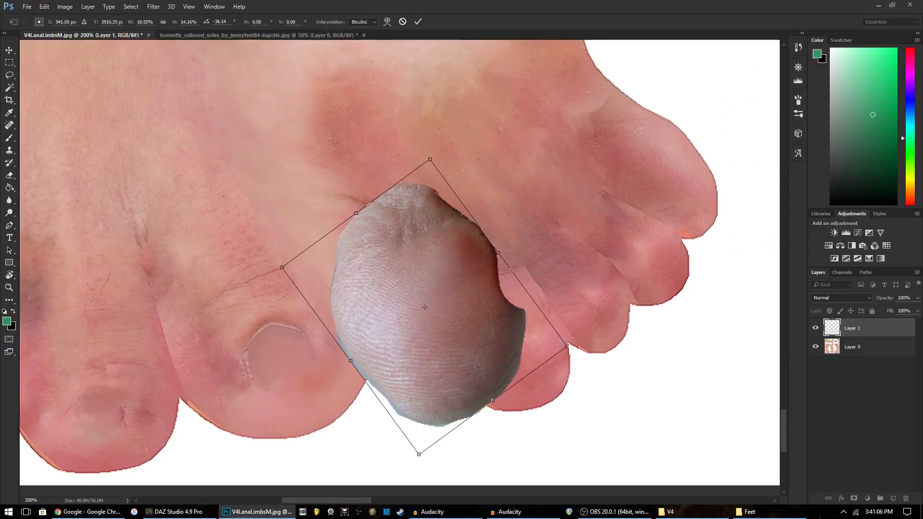
pyautogui.click(917, 298)
pyautogui.moveTo(894, 310); pyautogui.dragTo(897, 310)
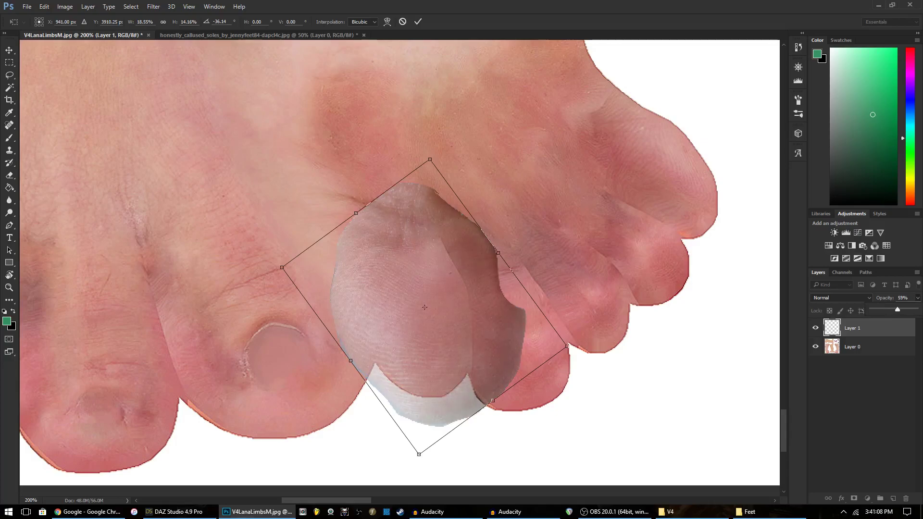
pyautogui.press('5')
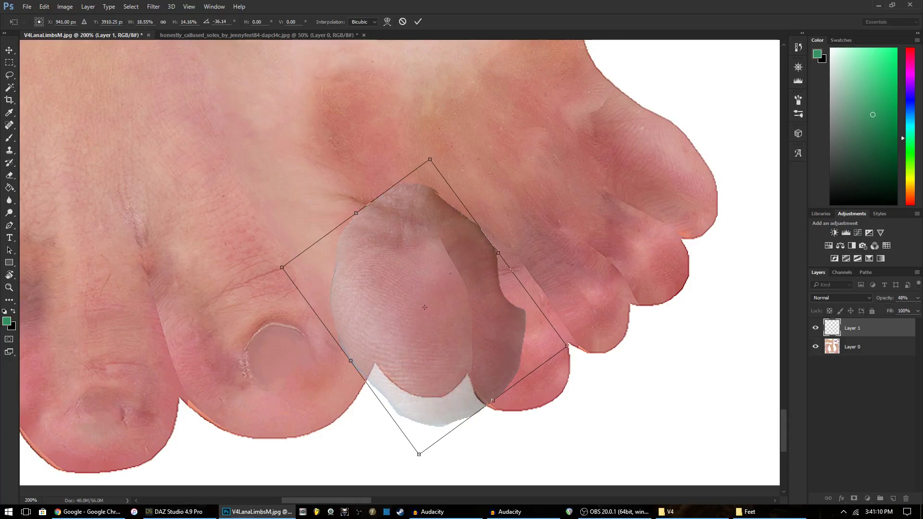
# Step: Fit the toe patch to the sole's big toe at about 15% width, 11% height and -36° rotation, and apply the transform
pyautogui.moveTo(424, 307); pyautogui.dragTo(430, 303)
pyautogui.moveTo(435, 155); pyautogui.dragTo(434, 217)
pyautogui.moveTo(393, 280); pyautogui.dragTo(376, 265)
pyautogui.moveTo(418, 194)
pyautogui.mouseDown()
pyautogui.moveTo(441, 198)
pyautogui.moveTo(433, 195)
pyautogui.mouseUp()
pyautogui.moveTo(407, 223); pyautogui.dragTo(418, 191)
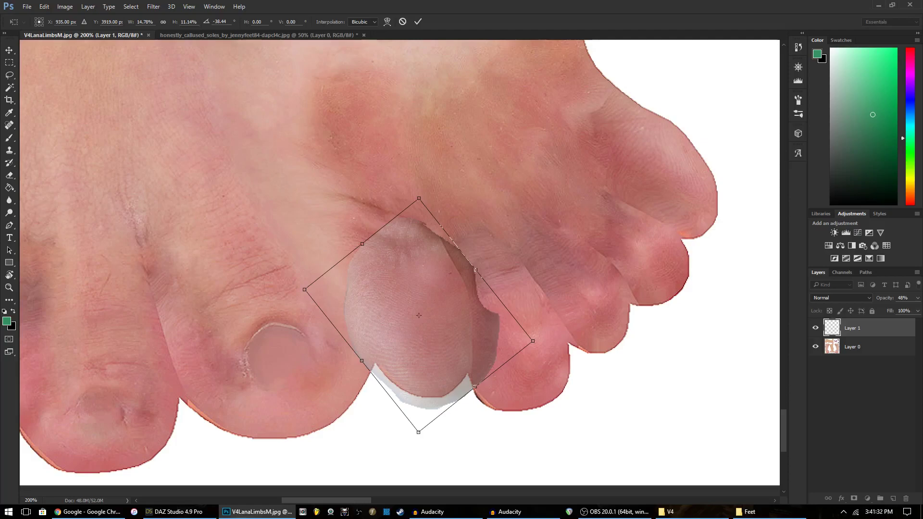
pyautogui.moveTo(411, 169); pyautogui.dragTo(425, 190)
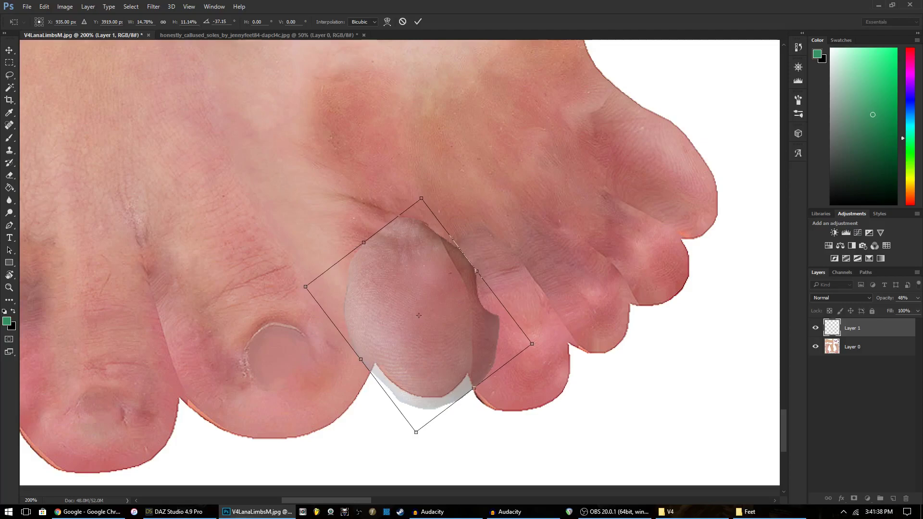
pyautogui.moveTo(364, 242); pyautogui.dragTo(365, 244)
pyautogui.moveTo(494, 235); pyautogui.dragTo(489, 244)
pyautogui.moveTo(443, 271); pyautogui.dragTo(454, 260)
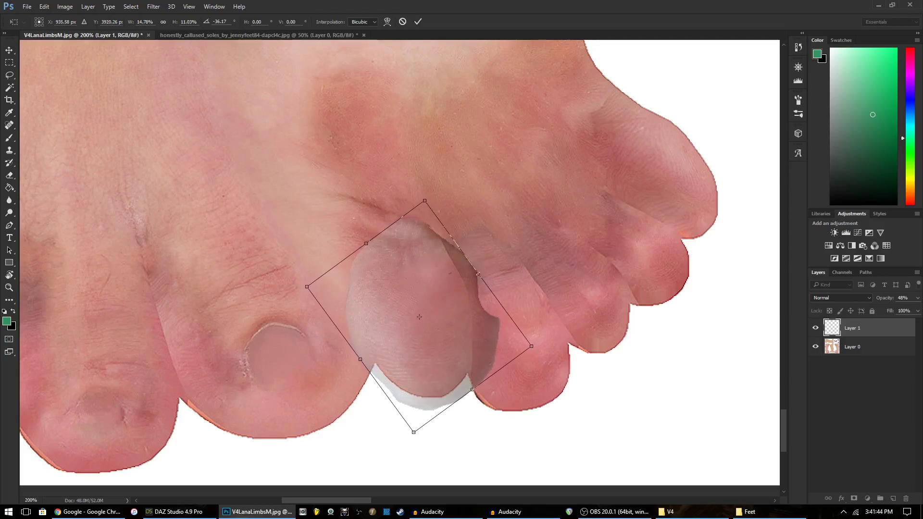
pyautogui.click(418, 21)
# Step: Raise the toe patch's layer opacity to 73% and add a layer mask to it
pyautogui.press('m')
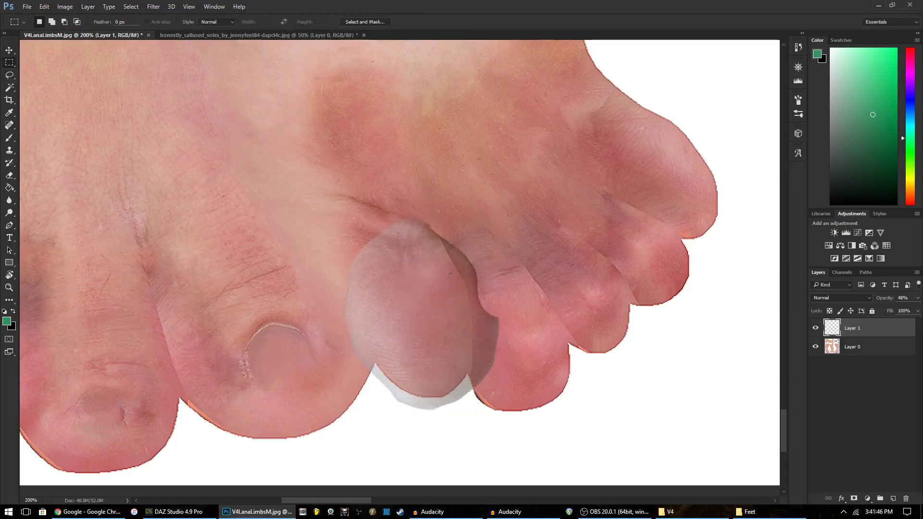
pyautogui.hotkey('ctrl', '+')
pyautogui.scroll(-1, 399, 268)
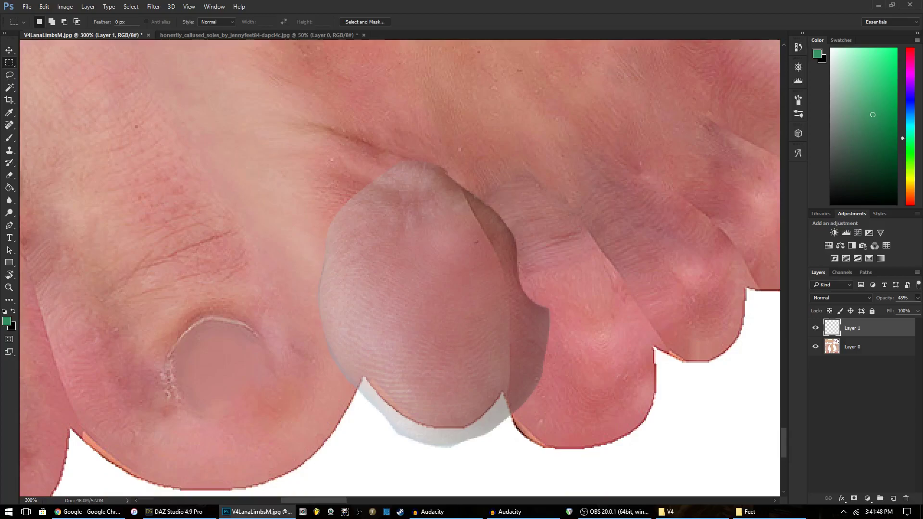
pyautogui.click(917, 298)
pyautogui.moveTo(907, 309); pyautogui.dragTo(903, 309)
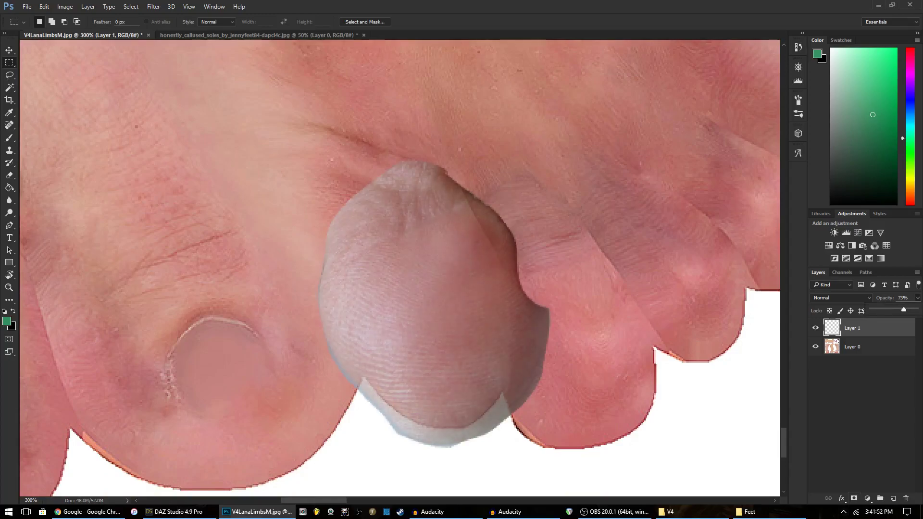
pyautogui.click(853, 498)
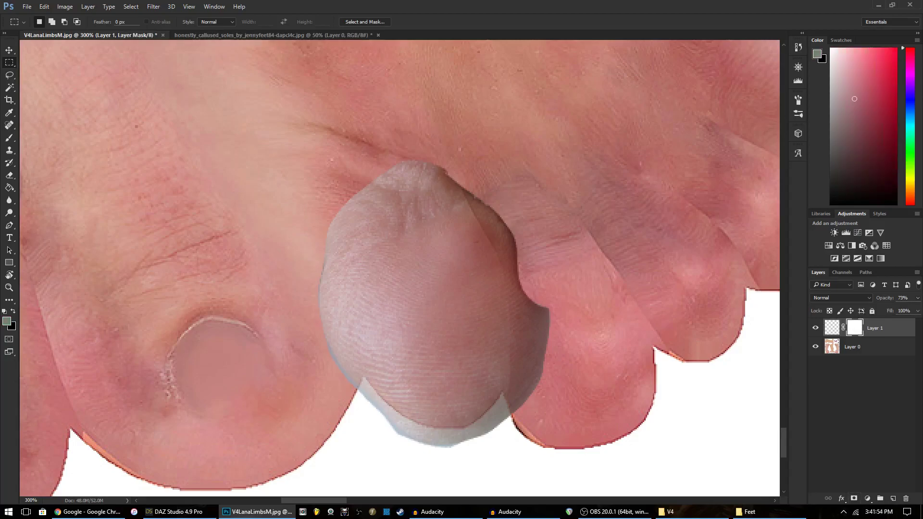
# Step: Mask the upper tip of the toe patch in dark grey with a soft brush of about 21 px
pyautogui.press('b')
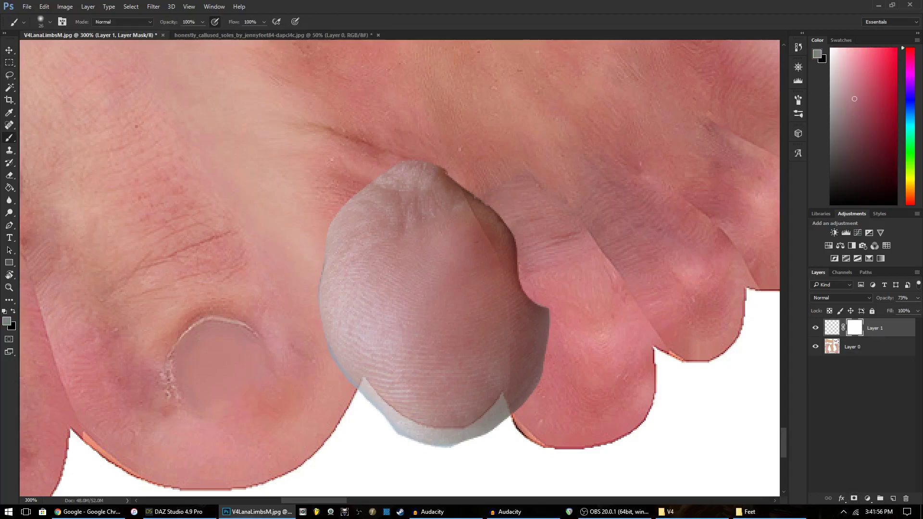
pyautogui.click(50, 22)
pyautogui.click(61, 53)
pyautogui.press('Return')
pyautogui.keyDown('alt'); pyautogui.click(444, 169); pyautogui.keyUp('alt')
pyautogui.moveTo(447, 171); pyautogui.dragTo(396, 163)
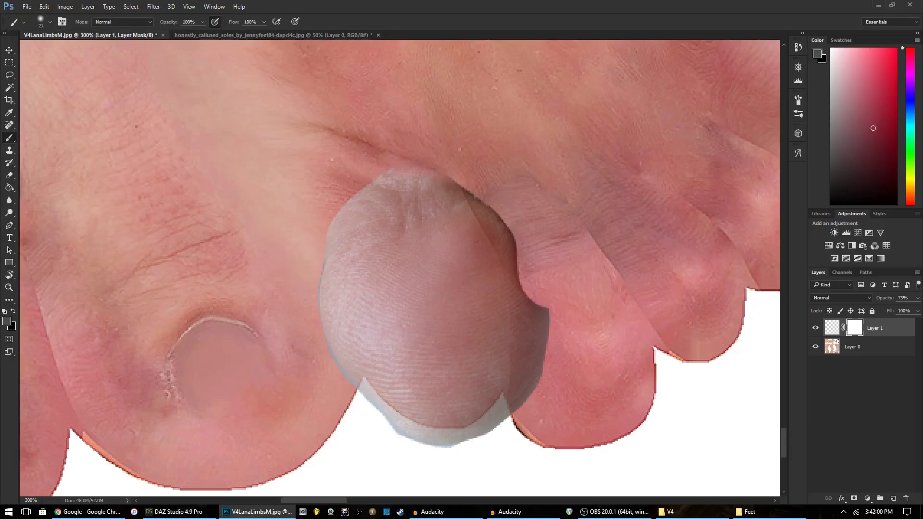
# Step: Paint black on the mask around the patch's outline to hide everything outside the sole's big toe
pyautogui.keyDown('alt'); pyautogui.click(456, 185); pyautogui.keyUp('alt')
pyautogui.moveTo(872, 139); pyautogui.dragTo(896, 205)
pyautogui.moveTo(450, 183)
pyautogui.mouseDown()
pyautogui.moveTo(503, 231)
pyautogui.moveTo(543, 336)
pyautogui.moveTo(511, 413)
pyautogui.moveTo(411, 438)
pyautogui.moveTo(363, 393)
pyautogui.moveTo(387, 418)
pyautogui.moveTo(493, 416)
pyautogui.moveTo(528, 308)
pyautogui.moveTo(501, 408)
pyautogui.mouseUp()
pyautogui.moveTo(415, 429)
pyautogui.mouseDown()
pyautogui.moveTo(375, 405)
pyautogui.moveTo(347, 368)
pyautogui.moveTo(322, 298)
pyautogui.moveTo(333, 233)
pyautogui.moveTo(353, 199)
pyautogui.mouseUp()
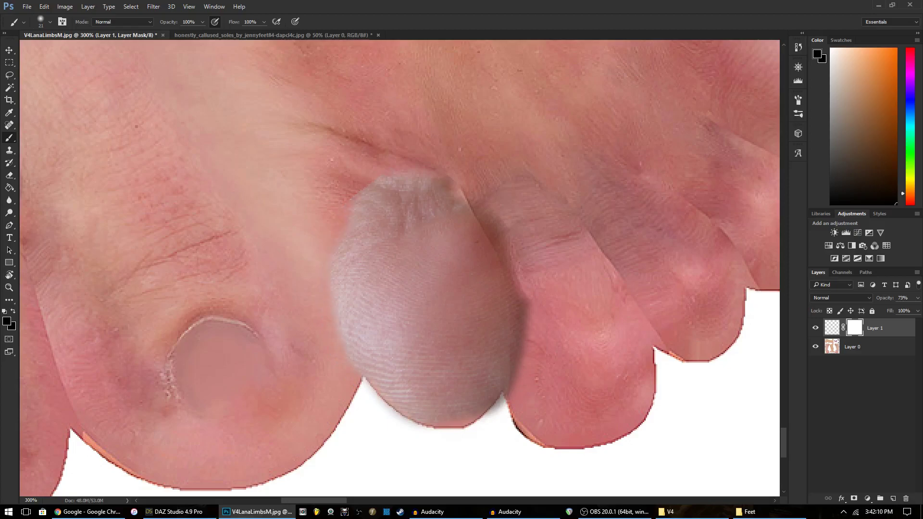
pyautogui.moveTo(437, 178)
pyautogui.mouseDown()
pyautogui.moveTo(480, 212)
pyautogui.moveTo(502, 250)
pyautogui.moveTo(530, 349)
pyautogui.mouseUp()
pyautogui.moveTo(520, 296)
pyautogui.mouseDown()
pyautogui.moveTo(525, 342)
pyautogui.moveTo(494, 414)
pyautogui.moveTo(501, 384)
pyautogui.mouseUp()
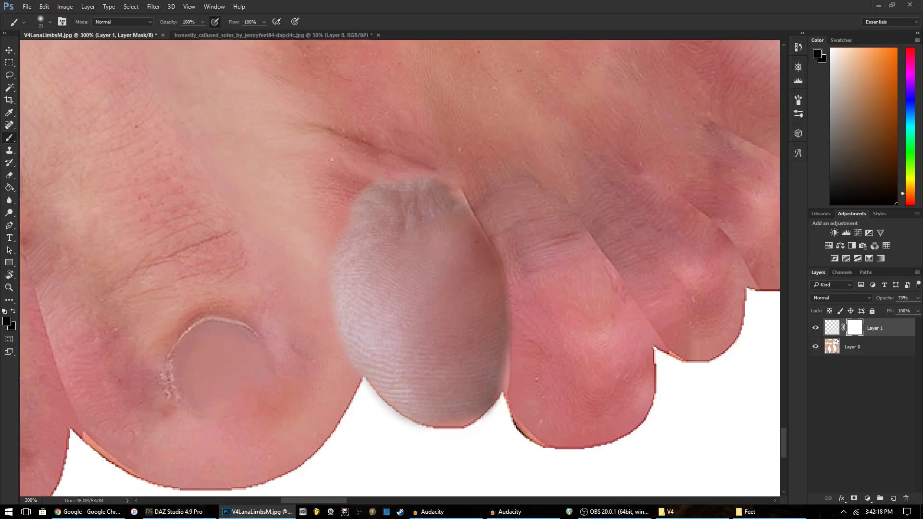
# Step: Paint light grey on the mask along the patch's edges to partly restore the photo skin there
pyautogui.click(841, 75)
pyautogui.moveTo(456, 190)
pyautogui.mouseDown()
pyautogui.moveTo(440, 175)
pyautogui.moveTo(488, 269)
pyautogui.moveTo(497, 339)
pyautogui.moveTo(487, 394)
pyautogui.moveTo(502, 399)
pyautogui.moveTo(430, 433)
pyautogui.mouseUp()
pyautogui.scroll(-2, 400, 269)
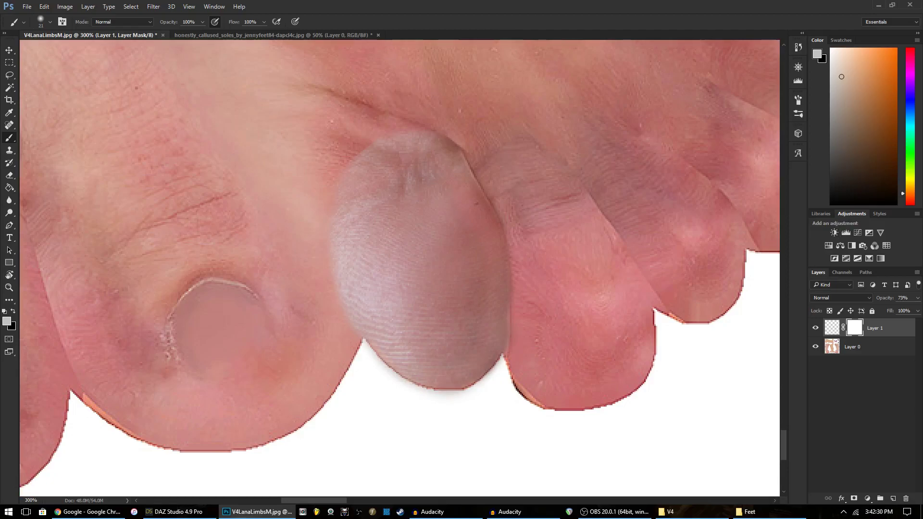
# Step: Mask the patch's edge facing the large toenail with black, and soften that transition with mid grey
pyautogui.press('x')
pyautogui.moveTo(331, 214); pyautogui.dragTo(337, 295)
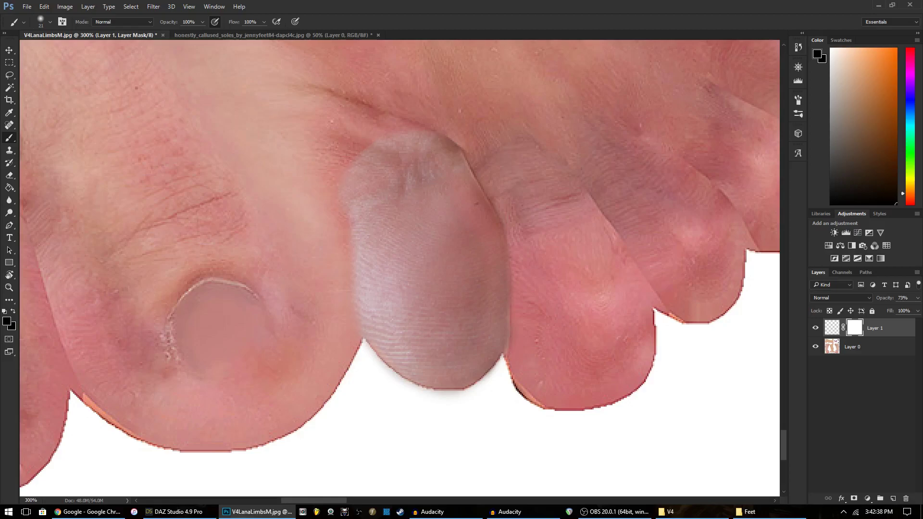
pyautogui.scroll(2, 461, 389)
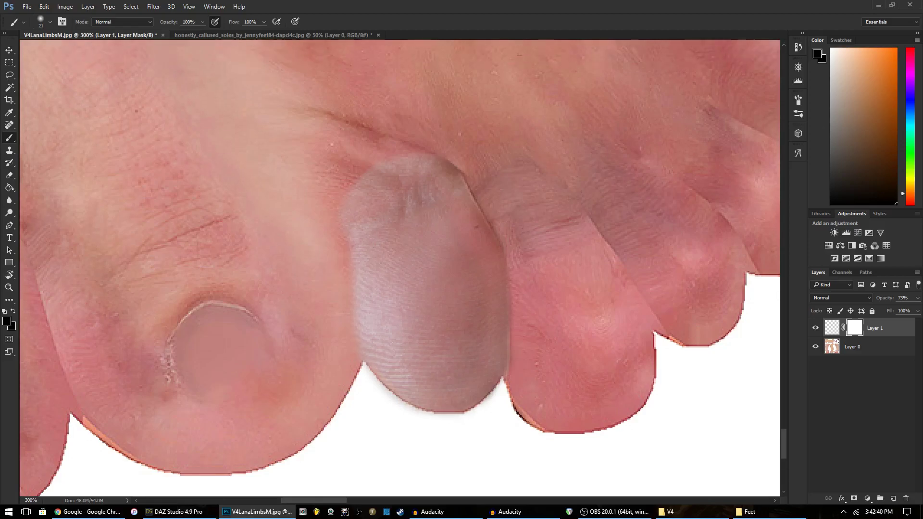
pyautogui.click(863, 110)
pyautogui.moveTo(864, 111); pyautogui.dragTo(862, 109)
pyautogui.moveTo(358, 225); pyautogui.dragTo(369, 347)
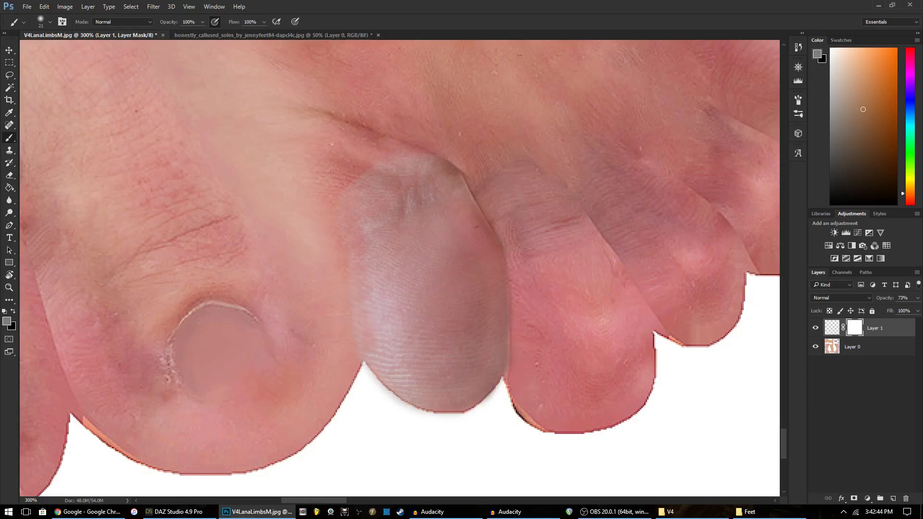
# Step: Blend the patch's upper and middle areas by painting lighter greys on the mask, and reset the brush colours to default
pyautogui.click(848, 86)
pyautogui.moveTo(368, 226)
pyautogui.mouseDown()
pyautogui.moveTo(391, 350)
pyautogui.moveTo(421, 201)
pyautogui.mouseUp()
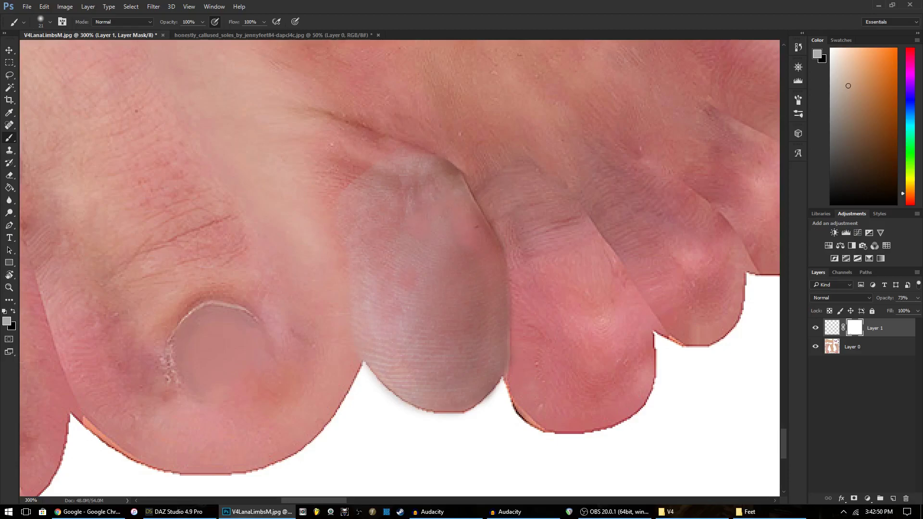
pyautogui.moveTo(462, 263); pyautogui.dragTo(467, 327)
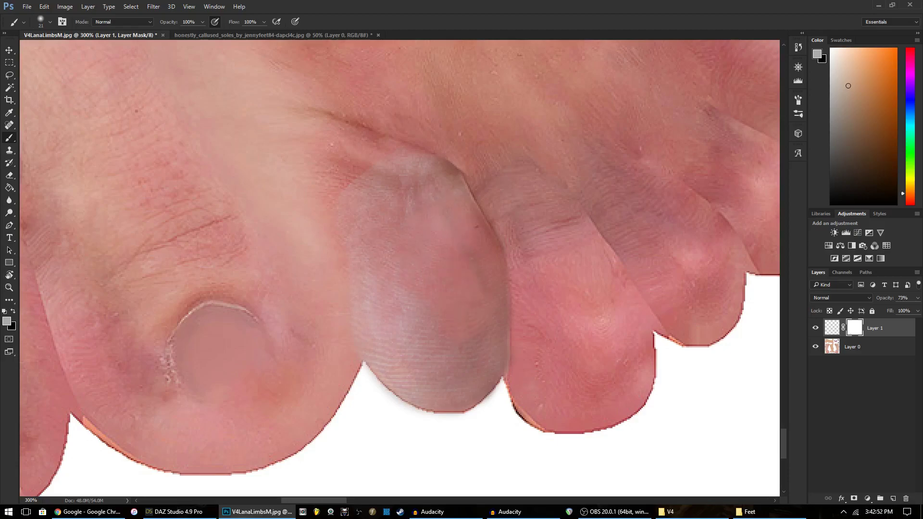
pyautogui.moveTo(847, 85); pyautogui.dragTo(842, 63)
pyautogui.click(360, 296)
pyautogui.press('d')
# Step: Add a Color Balance adjustment layer above the toe patch and clip it to that layer
pyautogui.click(867, 498)
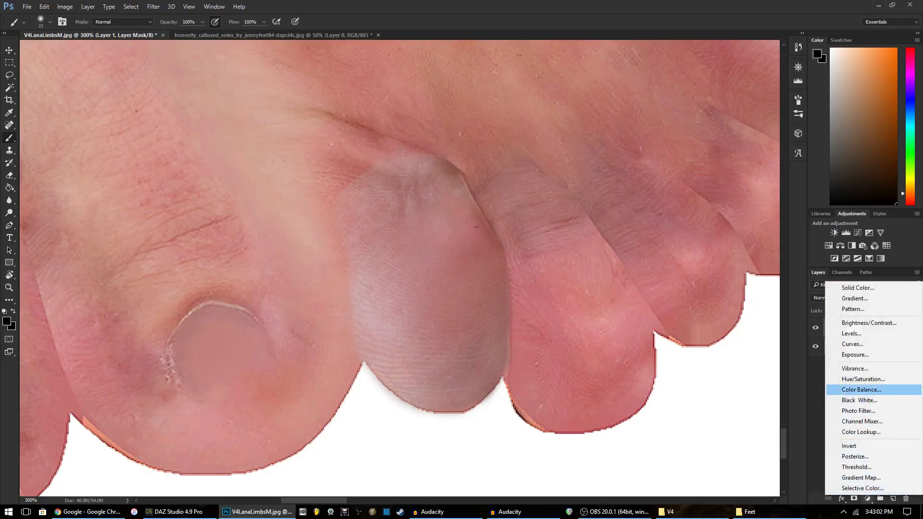
pyautogui.click(860, 389)
pyautogui.rightClick(884, 328)
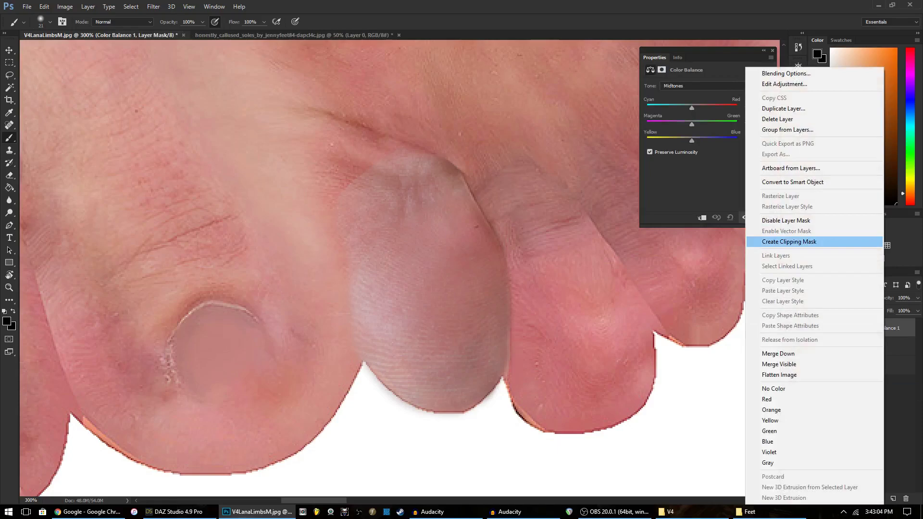
pyautogui.click(788, 242)
pyautogui.rightClick(888, 329)
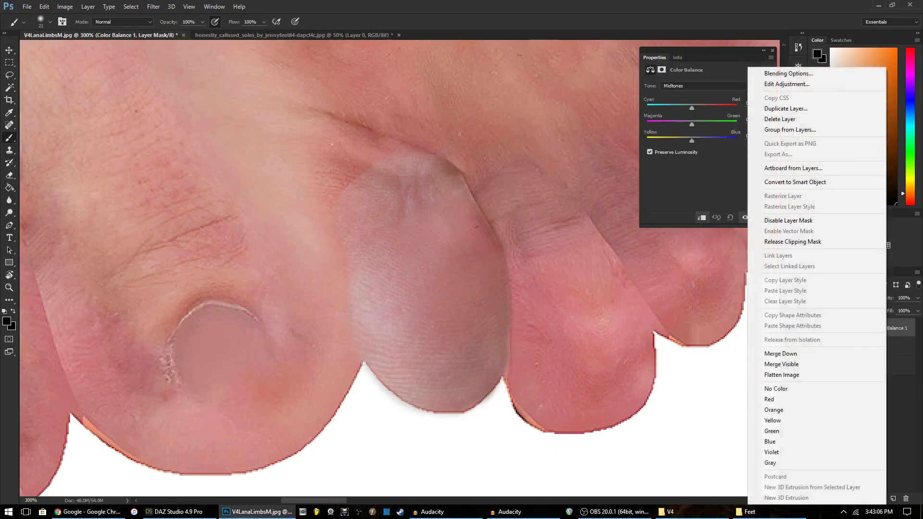
pyautogui.press('Escape')
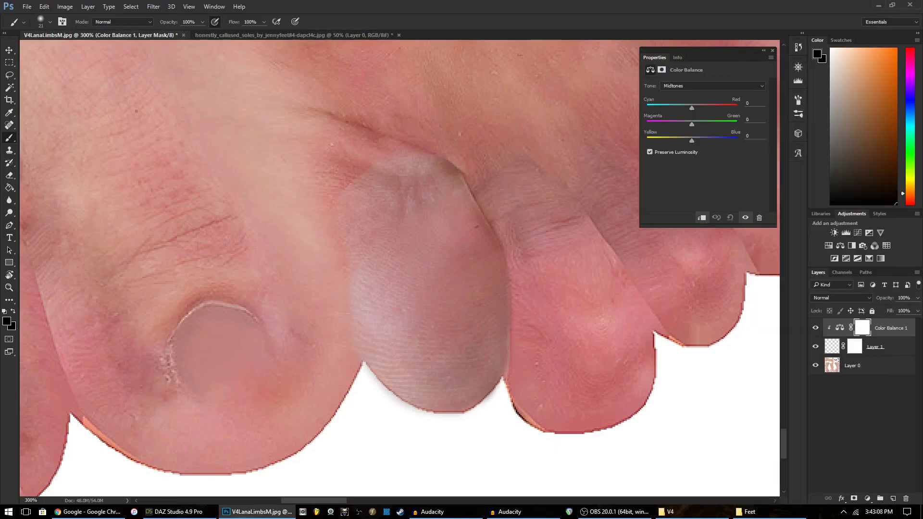
pyautogui.rightClick(884, 328)
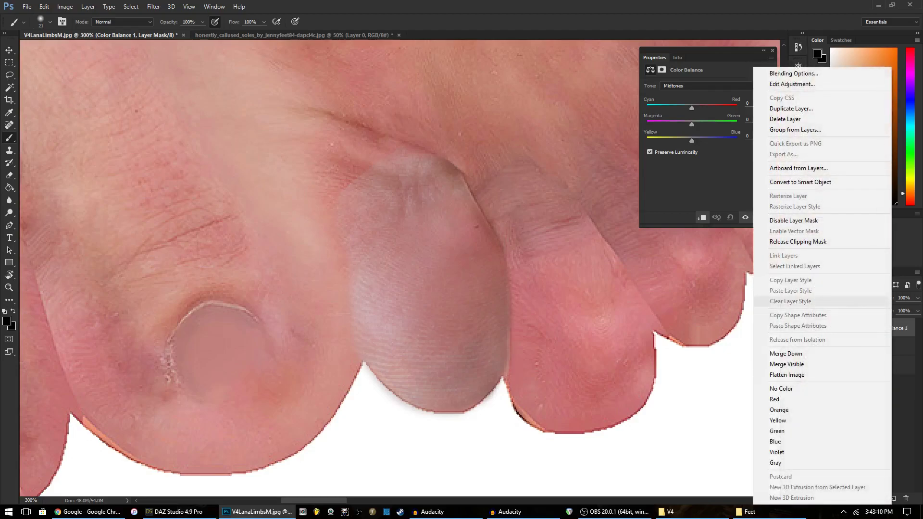
# Step: Release the Color Balance layer's clipping mask, try a slight midtone shift, and clip the layer to the toe patch again
pyautogui.click(788, 233)
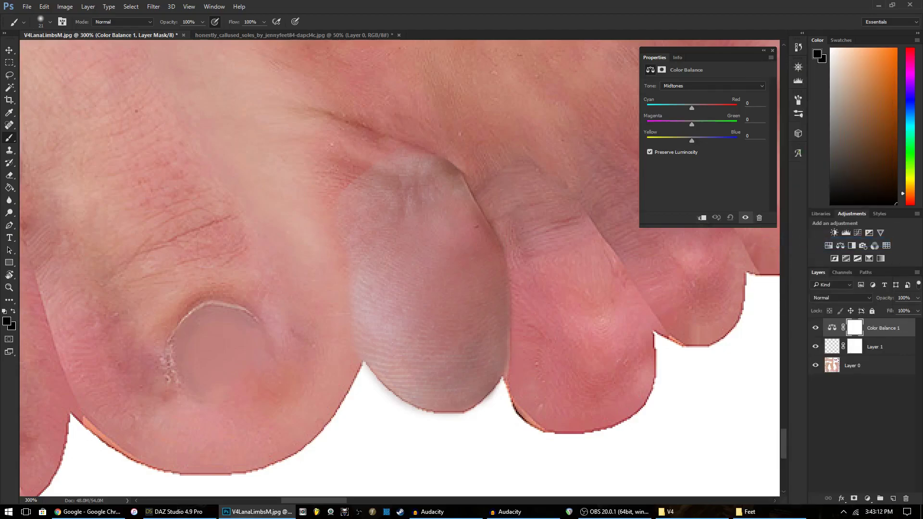
pyautogui.moveTo(691, 108)
pyautogui.mouseDown()
pyautogui.moveTo(736, 108)
pyautogui.moveTo(647, 108)
pyautogui.moveTo(736, 108)
pyautogui.moveTo(691, 108)
pyautogui.mouseUp()
pyautogui.rightClick(884, 327)
pyautogui.click(791, 242)
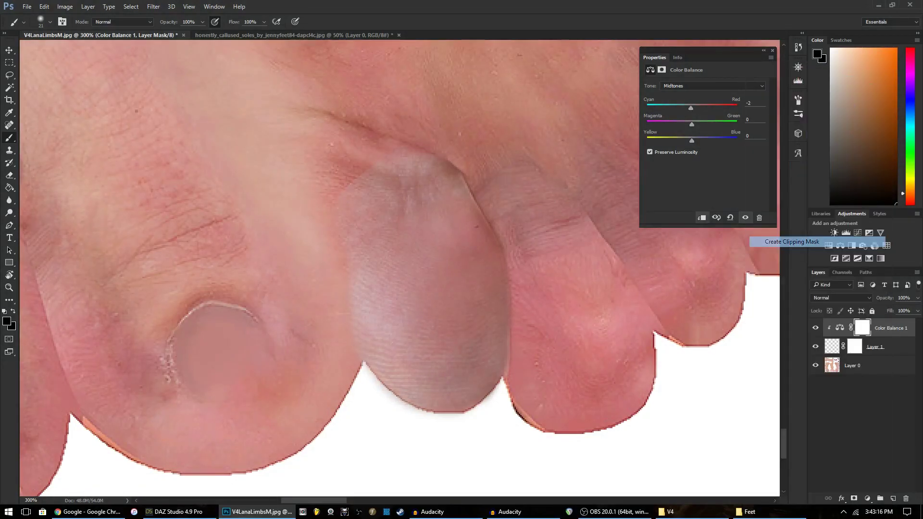
# Step: Shift the toe patch's midtones to +28 towards red and slightly towards magenta in the Color Balance adjustment
pyautogui.moveTo(691, 108)
pyautogui.mouseDown()
pyautogui.moveTo(714, 108)
pyautogui.moveTo(668, 107)
pyautogui.moveTo(704, 108)
pyautogui.mouseUp()
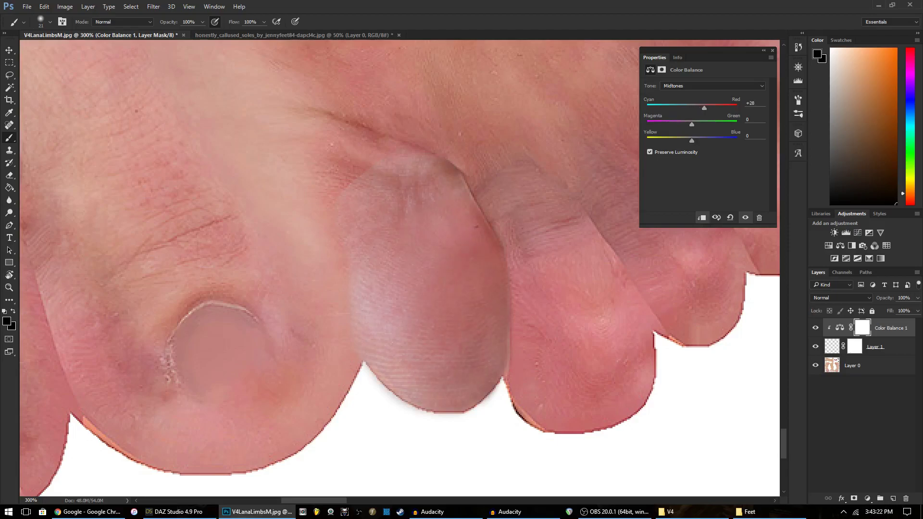
pyautogui.moveTo(692, 140)
pyautogui.mouseDown()
pyautogui.moveTo(678, 140)
pyautogui.moveTo(703, 140)
pyautogui.moveTo(686, 123)
pyautogui.mouseUp()
pyautogui.click(772, 51)
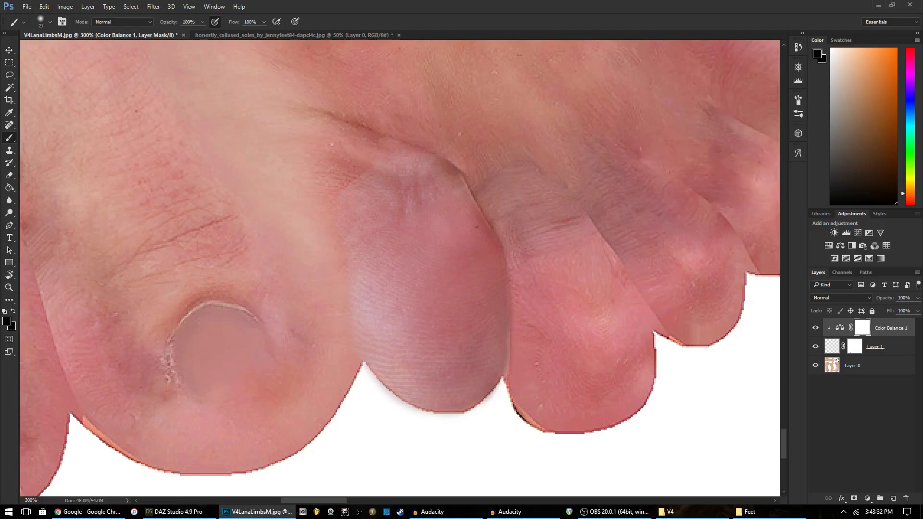
# Step: Paint dark grey on the toe patch's layer mask along its edges facing the big toe and the smaller toes
pyautogui.click(854, 346)
pyautogui.moveTo(875, 144); pyautogui.dragTo(860, 108)
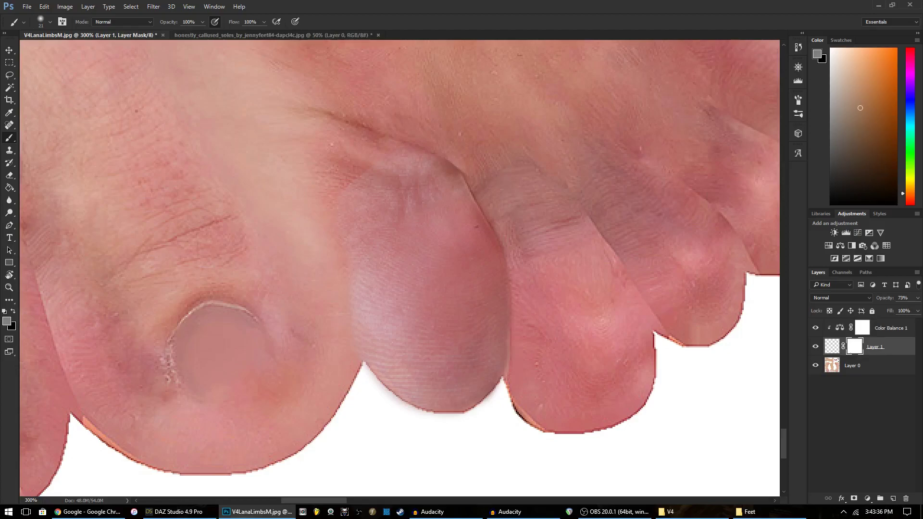
pyautogui.moveTo(860, 107); pyautogui.dragTo(875, 177)
pyautogui.moveTo(350, 263); pyautogui.dragTo(350, 306)
pyautogui.moveTo(463, 169)
pyautogui.mouseDown()
pyautogui.moveTo(495, 232)
pyautogui.moveTo(513, 319)
pyautogui.mouseUp()
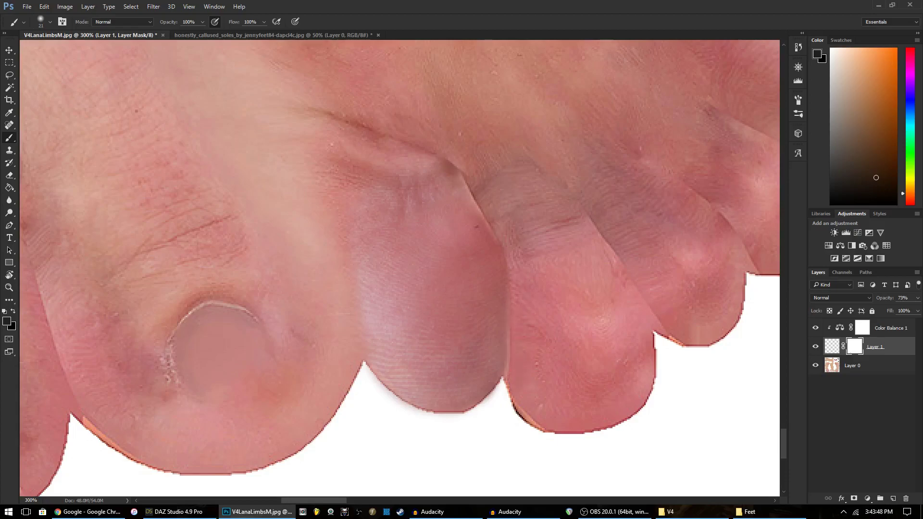
# Step: Refine the mask with light grey along the edge facing the smaller toes, and with black and mid grey at the crease above the patch
pyautogui.moveTo(876, 177); pyautogui.dragTo(844, 77)
pyautogui.moveTo(510, 308); pyautogui.dragTo(508, 374)
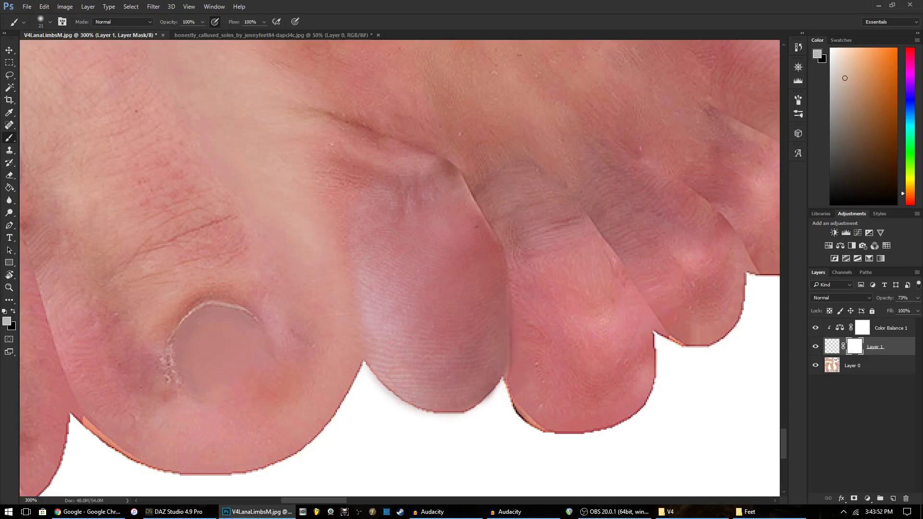
pyautogui.moveTo(845, 78); pyautogui.dragTo(896, 204)
pyautogui.click(448, 162)
pyautogui.click(837, 76)
pyautogui.moveTo(457, 171); pyautogui.dragTo(486, 223)
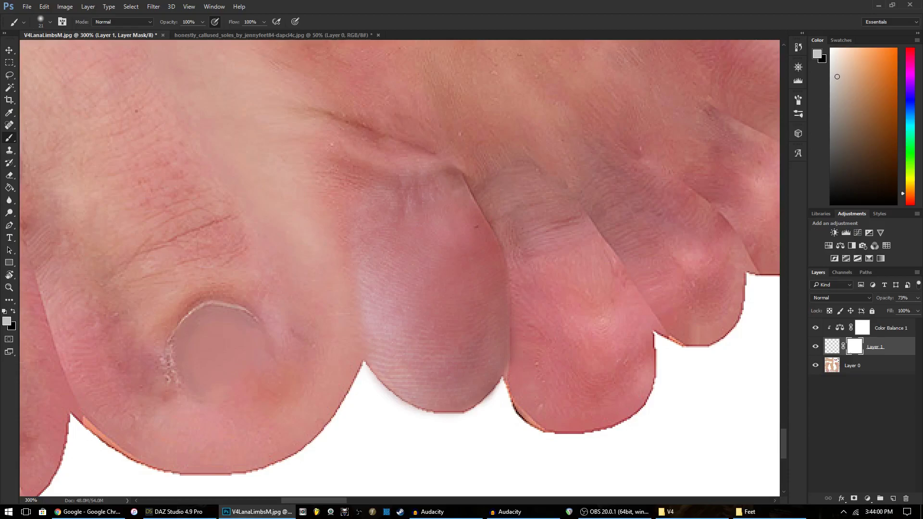
pyautogui.click(876, 124)
pyautogui.click(443, 157)
# Step: Save a copy of the texture as a PNG named V4LanaLimbsM (test) in the V4 textures folder
pyautogui.hotkey('ctrl', '-')
pyautogui.hotkey('ctrl', '-')
pyautogui.hotkey('ctrl', '+')
pyautogui.hotkey('ctrl', '+')
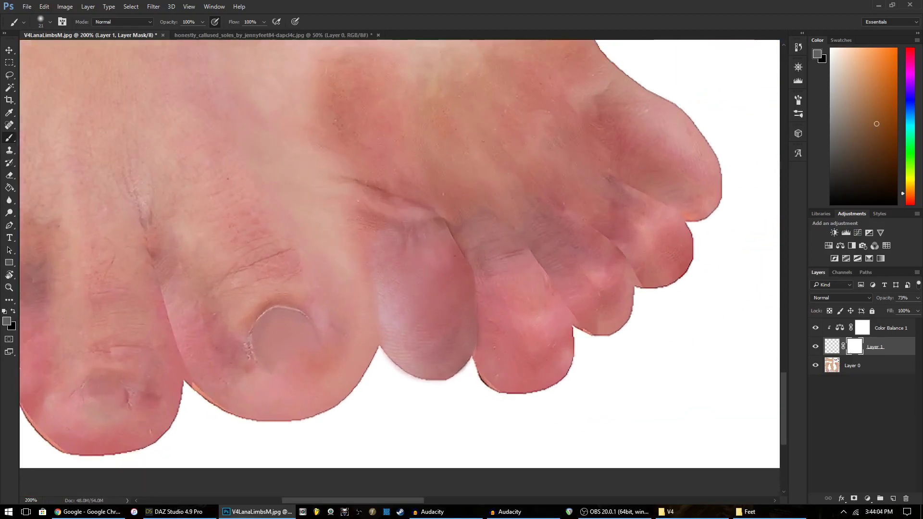
pyautogui.hotkey('ctrl', '-')
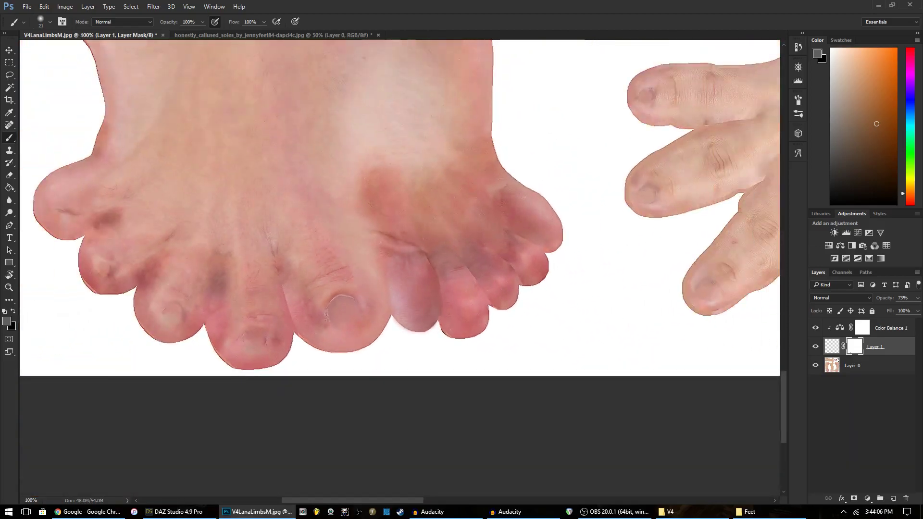
pyautogui.click(27, 6)
pyautogui.click(40, 113)
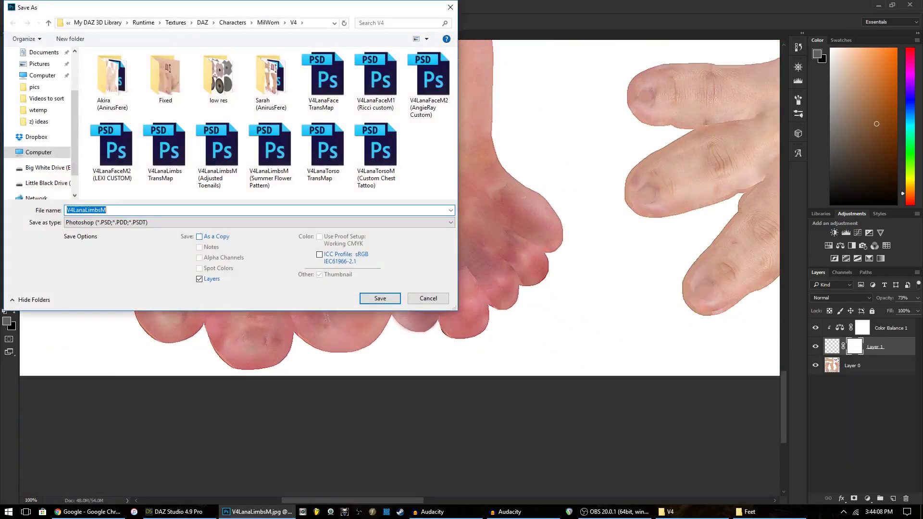
pyautogui.write('(test)')
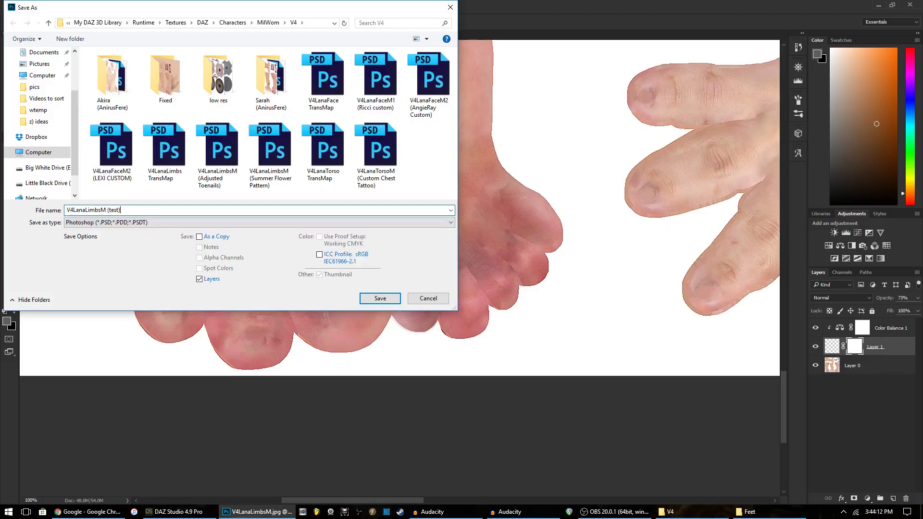
pyautogui.click(259, 223)
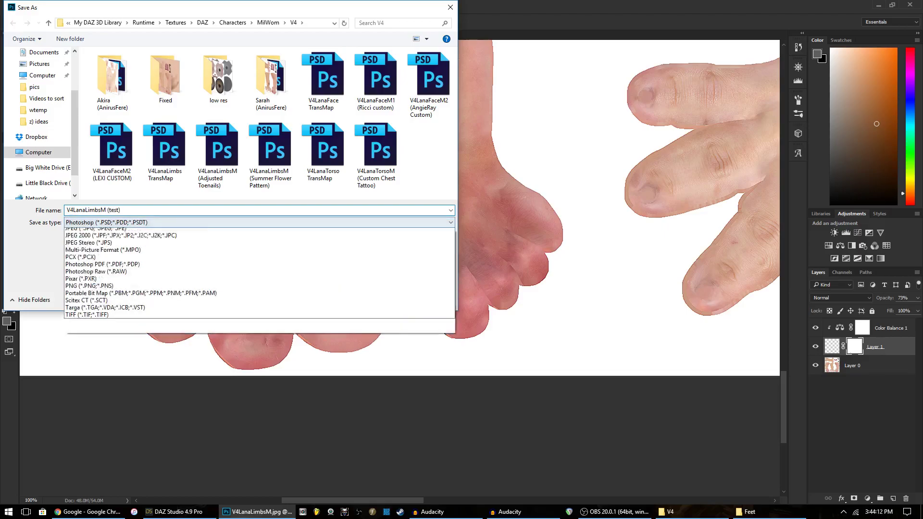
pyautogui.click(120, 355)
pyautogui.hotkey('shift', 'Tab')
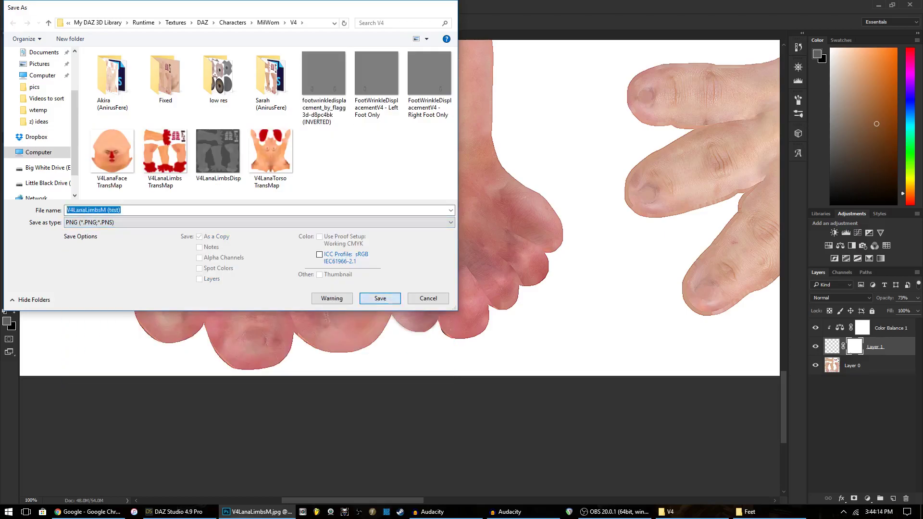
pyautogui.press('Return')
pyautogui.press('Return')
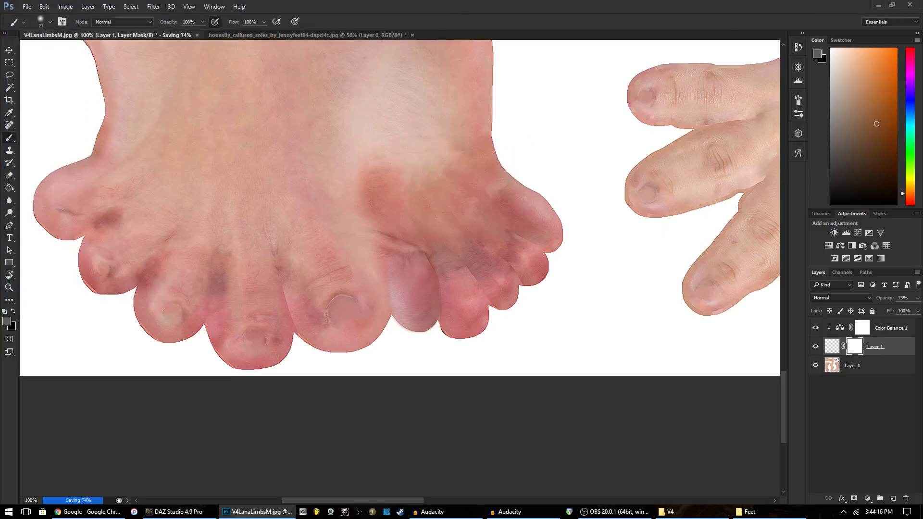
# Step: Switch to DAZ Studio and load the Genesis 2 Base Female figure from the content library
pyautogui.hotkey('alt', 'Tab')
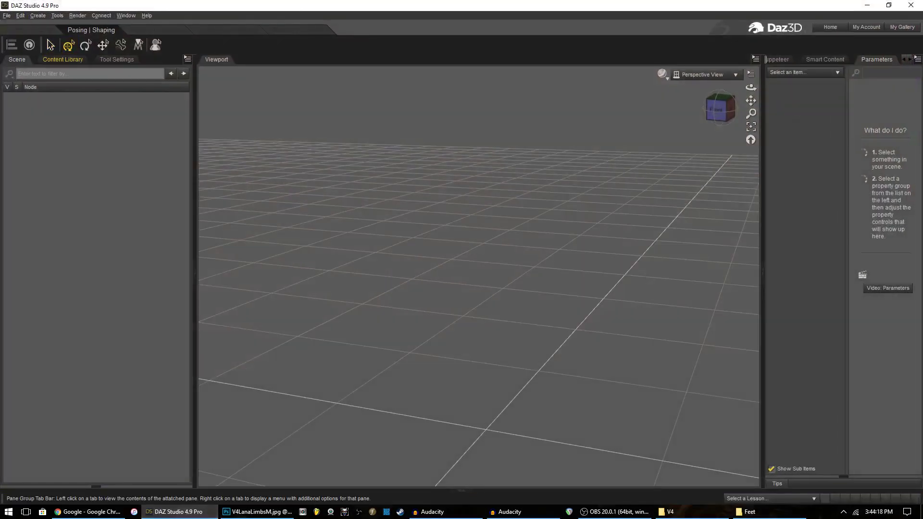
pyautogui.click(63, 59)
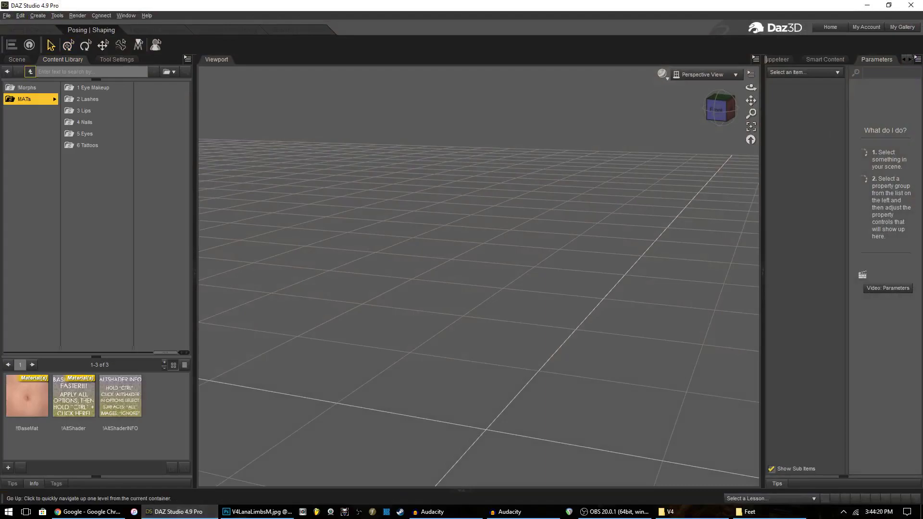
pyautogui.moveTo(165, 352); pyautogui.dragTo(110, 352)
pyautogui.click(21, 145)
pyautogui.click(25, 134)
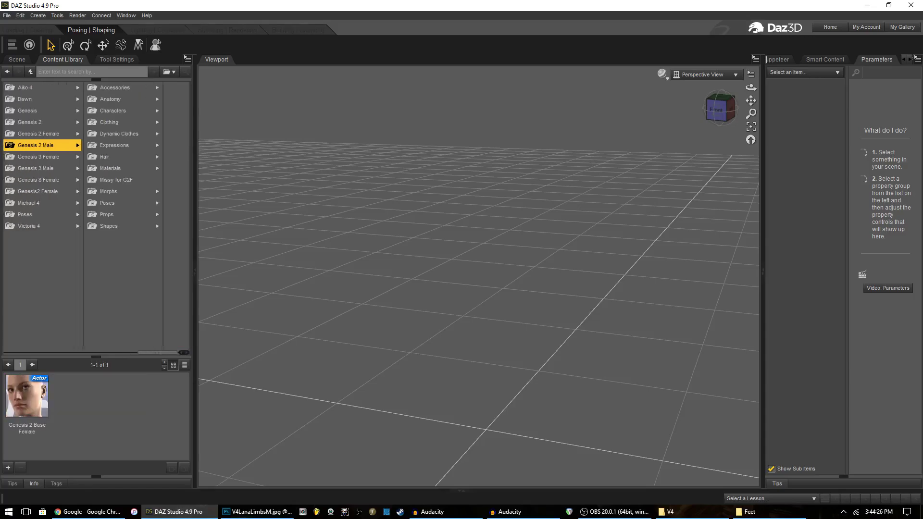
pyautogui.doubleClick(27, 401)
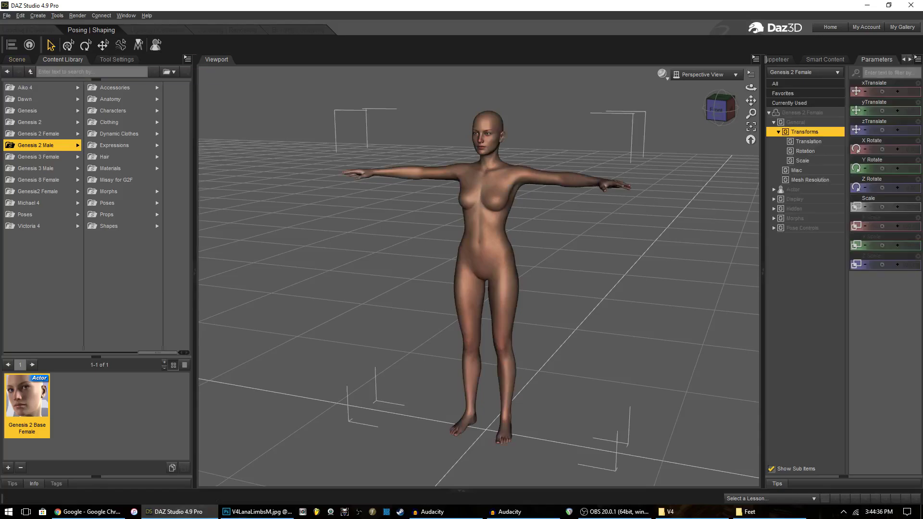
# Step: In the Surfacing | Rendering workspace, apply V4LanaLimbsM (test) from the MilWom V4 folder as the Feet surface's diffuse color map
pyautogui.moveTo(725, 120); pyautogui.dragTo(783, 73)
pyautogui.click(226, 30)
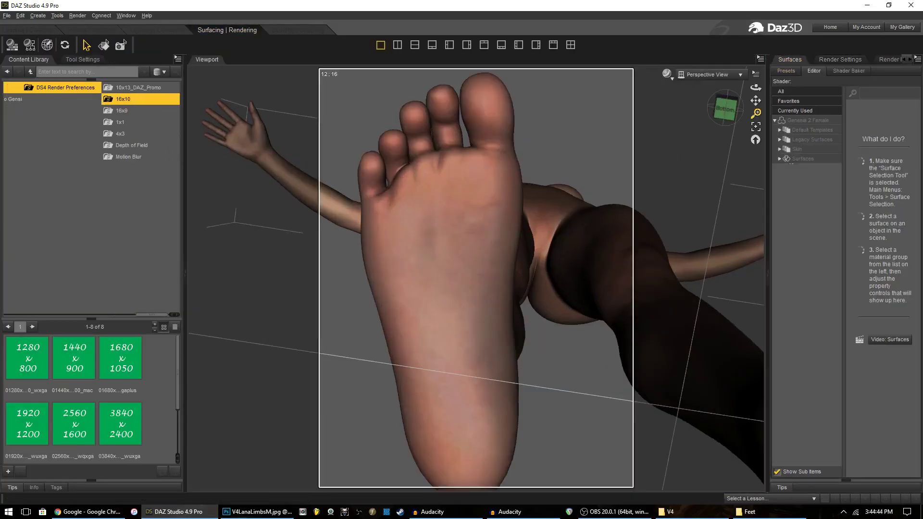
pyautogui.click(802, 216)
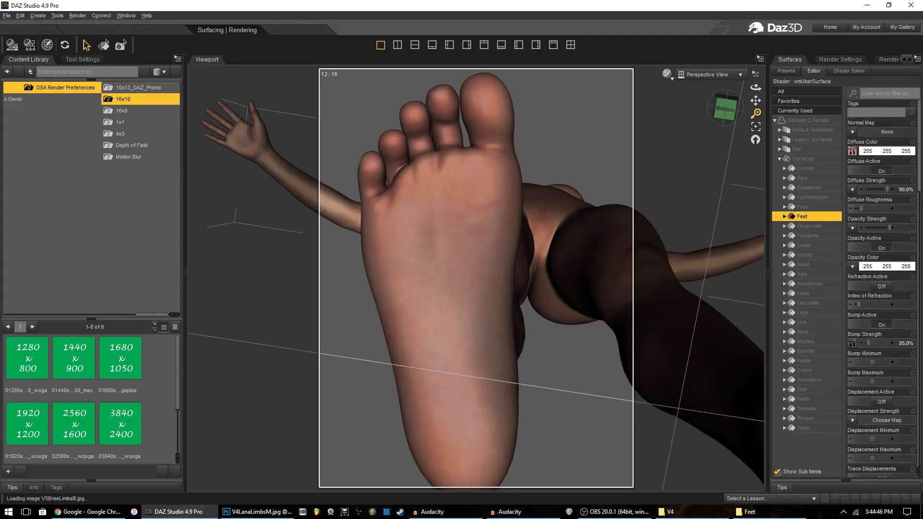
pyautogui.click(852, 152)
pyautogui.click(868, 162)
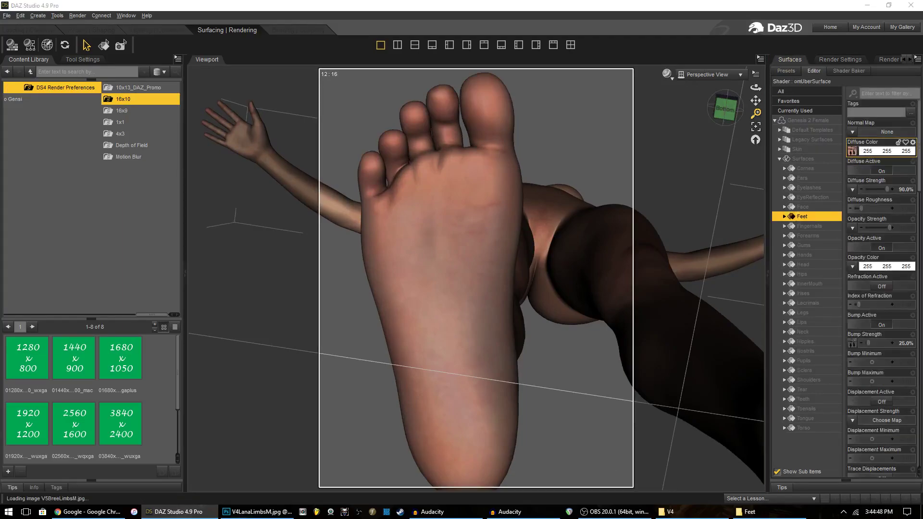
pyautogui.click(415, 78)
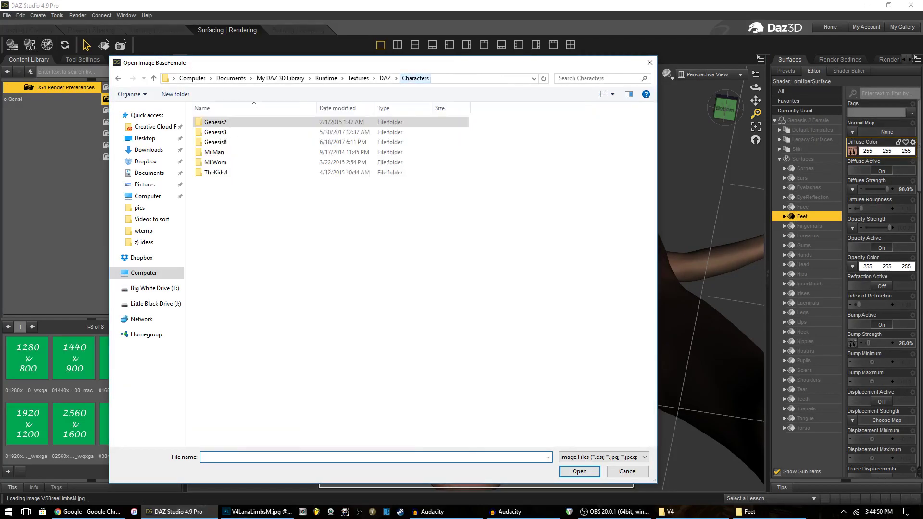
pyautogui.doubleClick(217, 162)
pyautogui.doubleClick(217, 122)
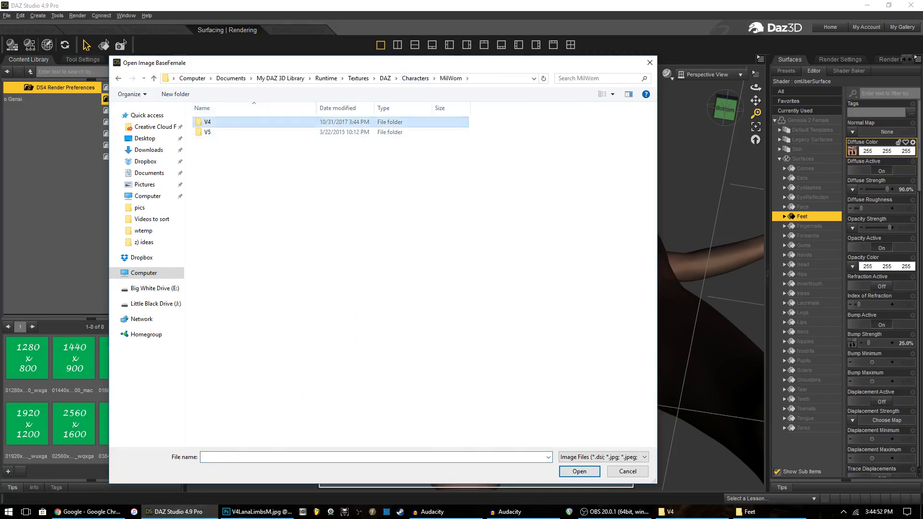
pyautogui.scroll(-3, 417, 274)
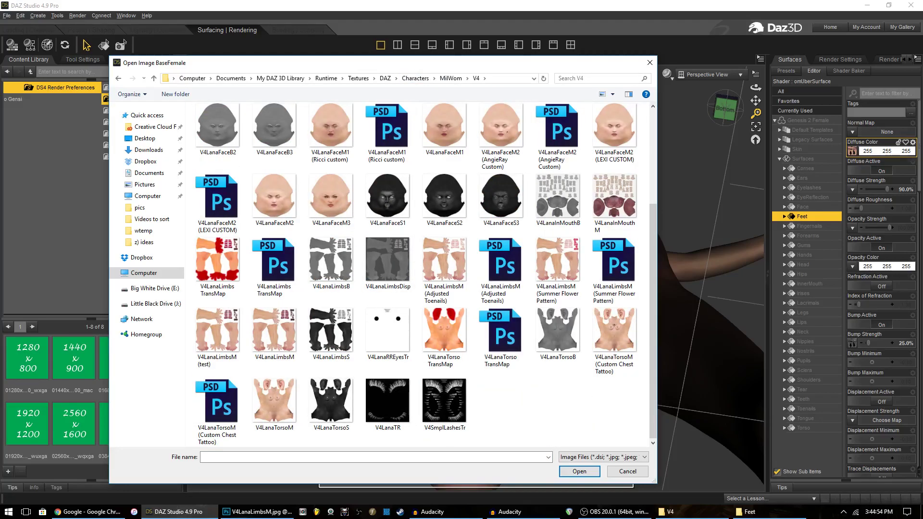
pyautogui.doubleClick(217, 331)
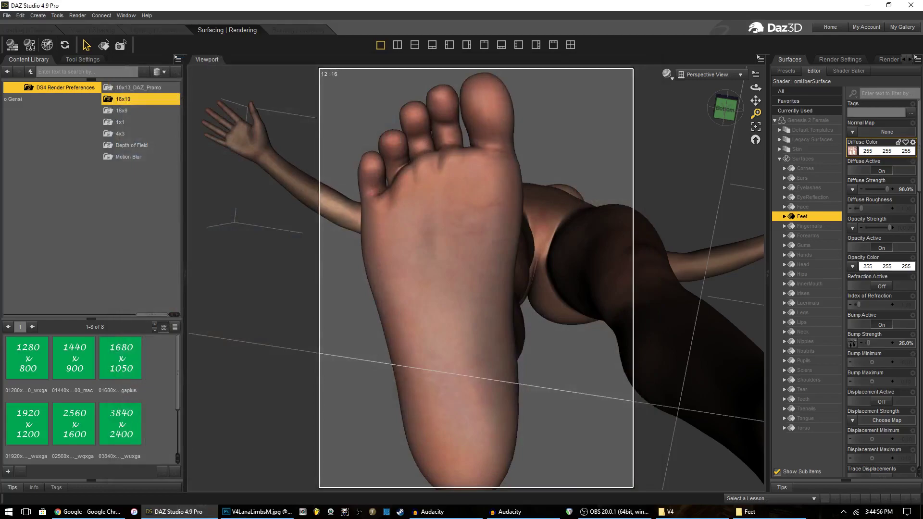
# Step: Set the Feet surface's UV set to Victoria 4 and inspect the textured toes up close from below
pyautogui.scroll(-15, 881, 277)
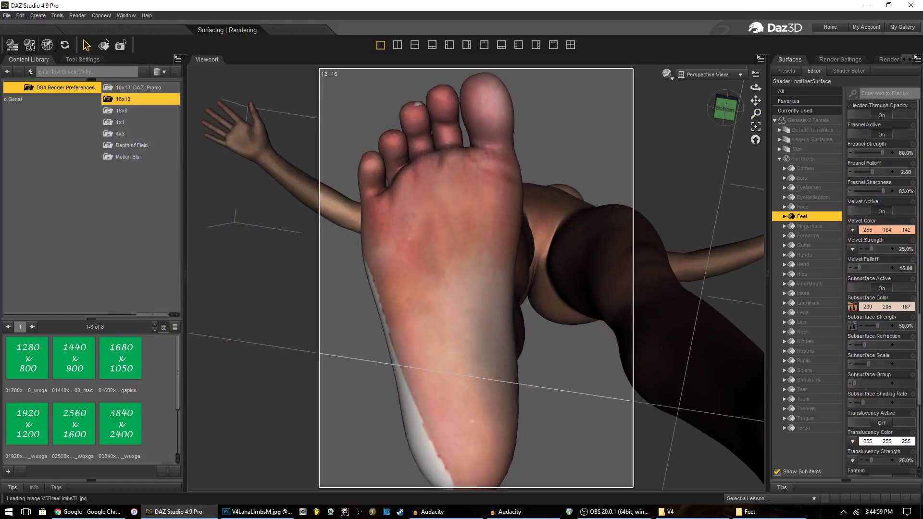
pyautogui.click(879, 355)
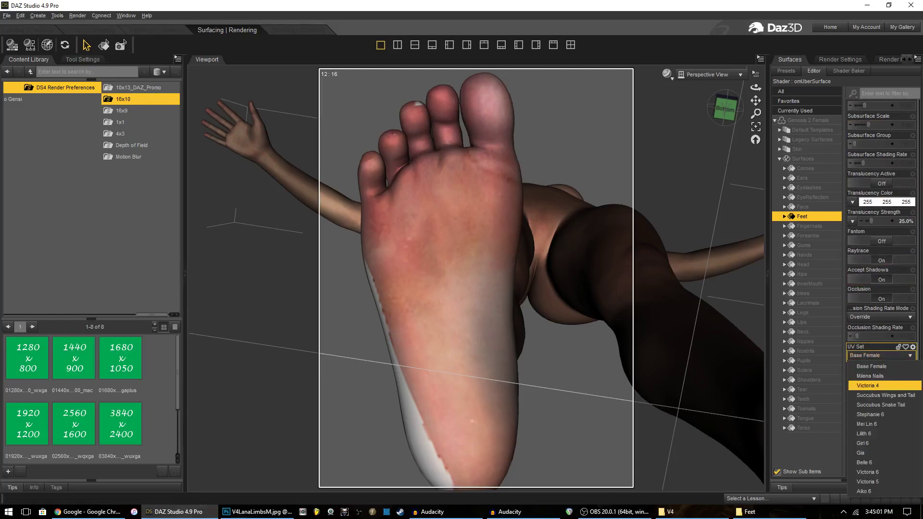
pyautogui.click(875, 385)
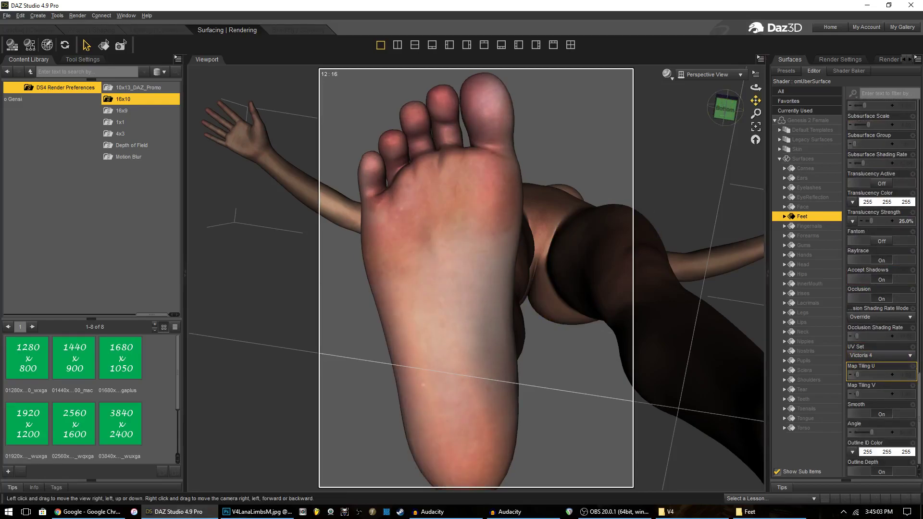
pyautogui.moveTo(755, 101); pyautogui.dragTo(755, 145)
pyautogui.scroll(-3, 475, 279)
pyautogui.moveTo(726, 109); pyautogui.dragTo(755, 101)
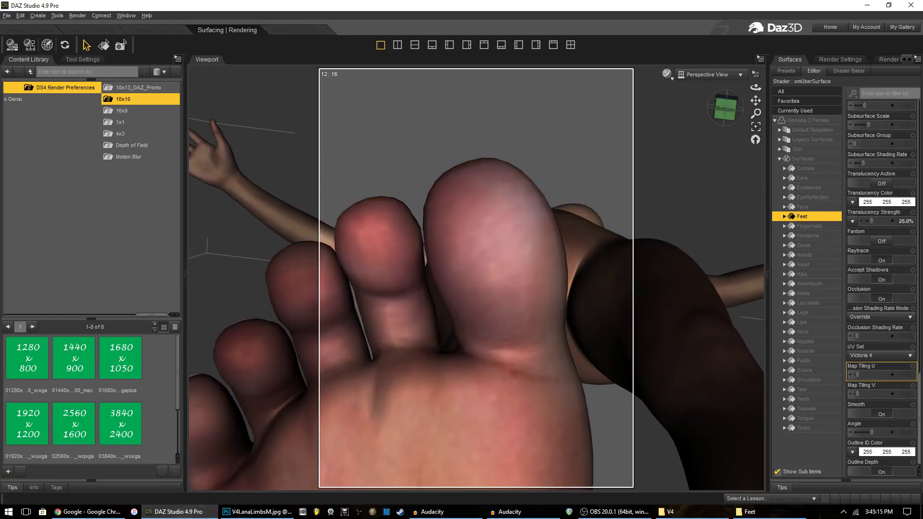
pyautogui.moveTo(756, 100); pyautogui.dragTo(756, 95)
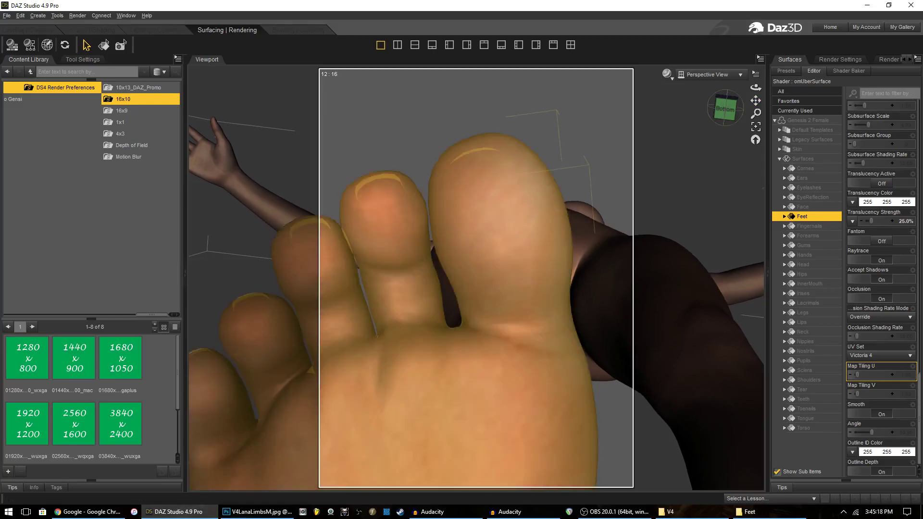
# Step: Switch back to Photoshop, select the toe patch layer with the Move tool, and shift it slightly upward
pyautogui.hotkey('alt', 'Tab')
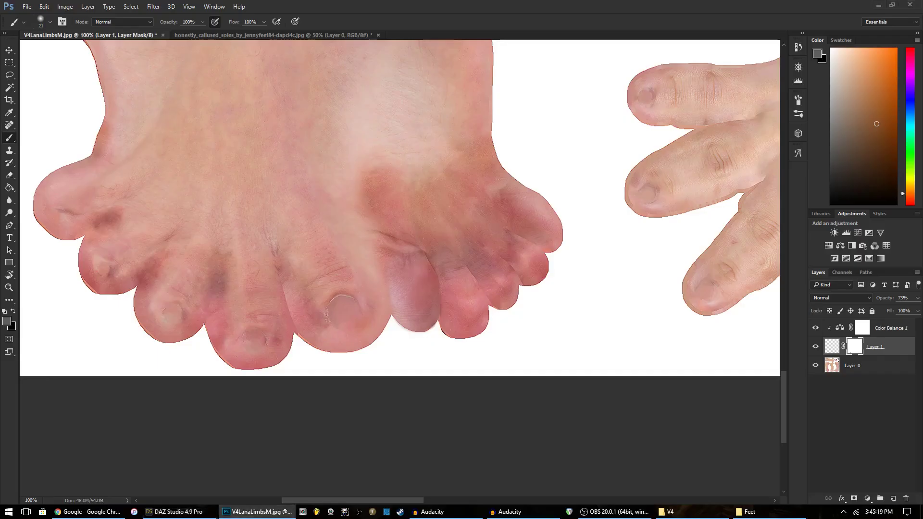
pyautogui.press('v')
pyautogui.click(852, 365)
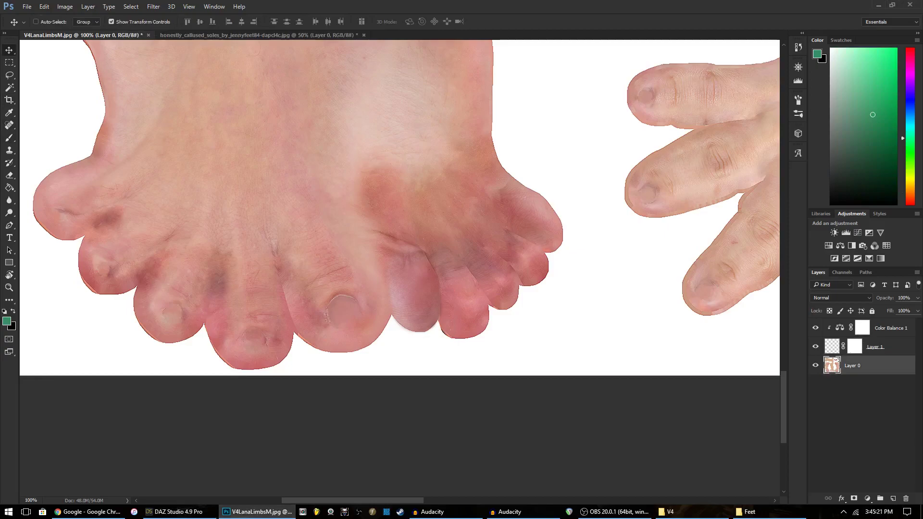
pyautogui.click(874, 346)
pyautogui.moveTo(421, 252); pyautogui.dragTo(428, 232)
# Step: Switch to DAZ Studio and bring the figure's body into view from the front
pyautogui.hotkey('alt', 'Tab')
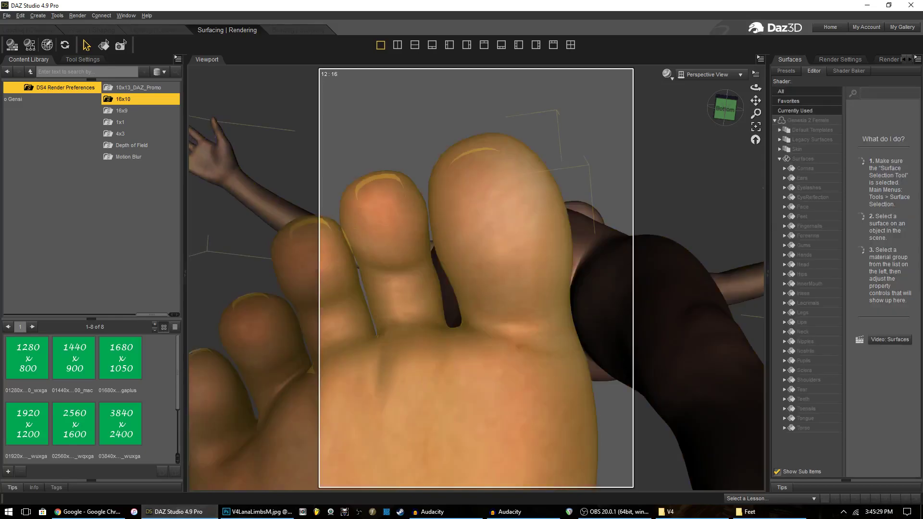
pyautogui.scroll(2, 547, 238)
pyautogui.scroll(-3, 548, 238)
pyautogui.moveTo(725, 108); pyautogui.dragTo(724, 144)
pyautogui.scroll(-5, 725, 144)
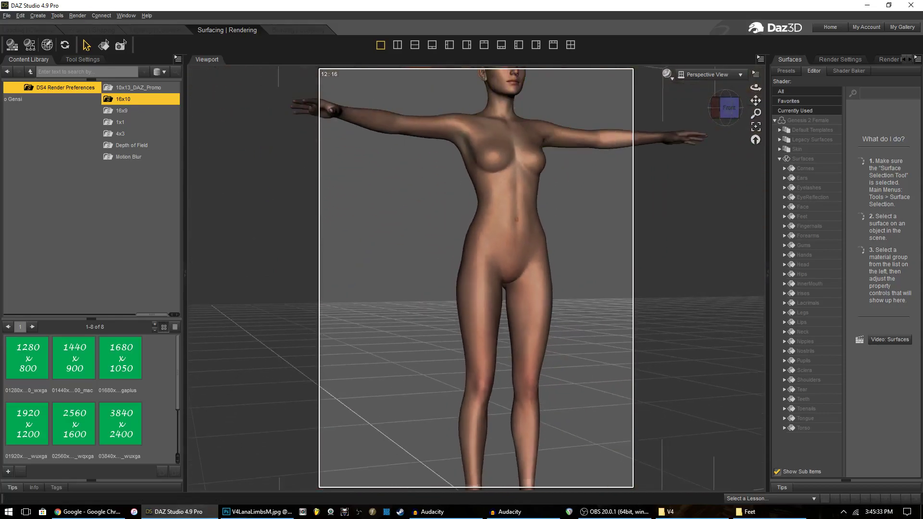
# Step: Start a new scene without saving the changes to the current one, and close DAZ Studio
pyautogui.click(7, 15)
pyautogui.click(19, 26)
pyautogui.click(459, 264)
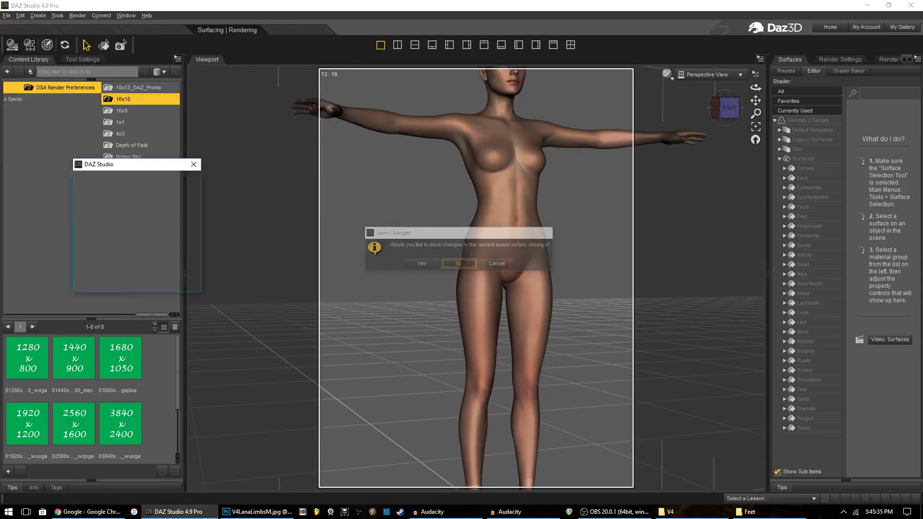
pyautogui.press('Return')
pyautogui.hotkey('alt', 'F4')
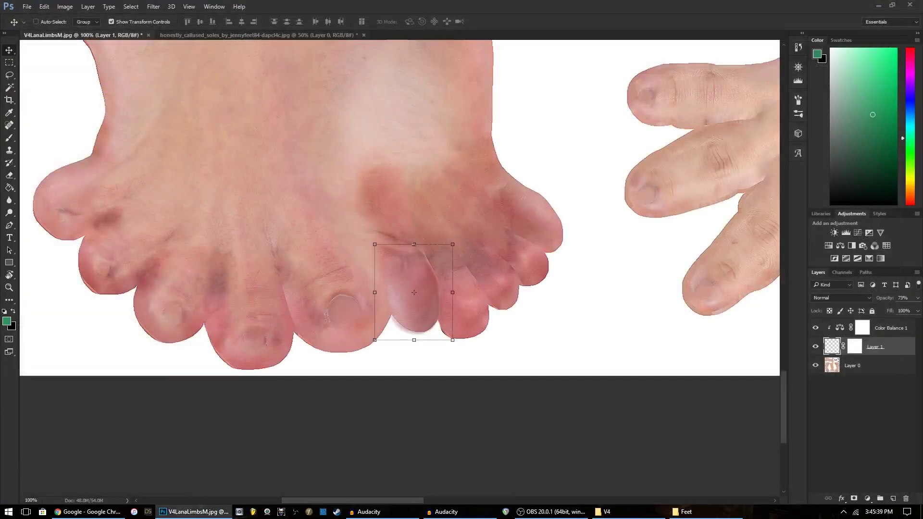
# Step: In Photoshop, clear the selection in the callused soles photo and close V4LanaLimbsM.jpg without saving its changes
pyautogui.hotkey('ctrl', 'Tab')
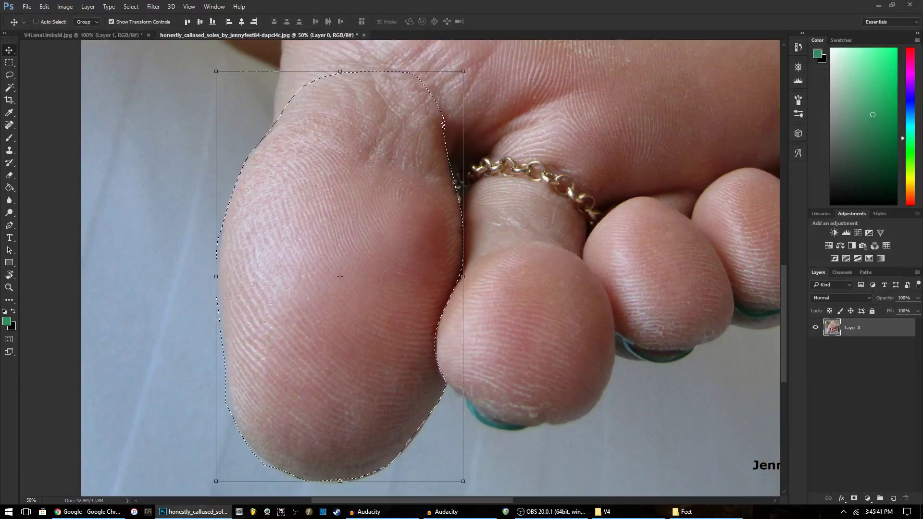
pyautogui.press('m')
pyautogui.hotkey('ctrl', 'd')
pyautogui.hotkey('ctrl', 'Tab')
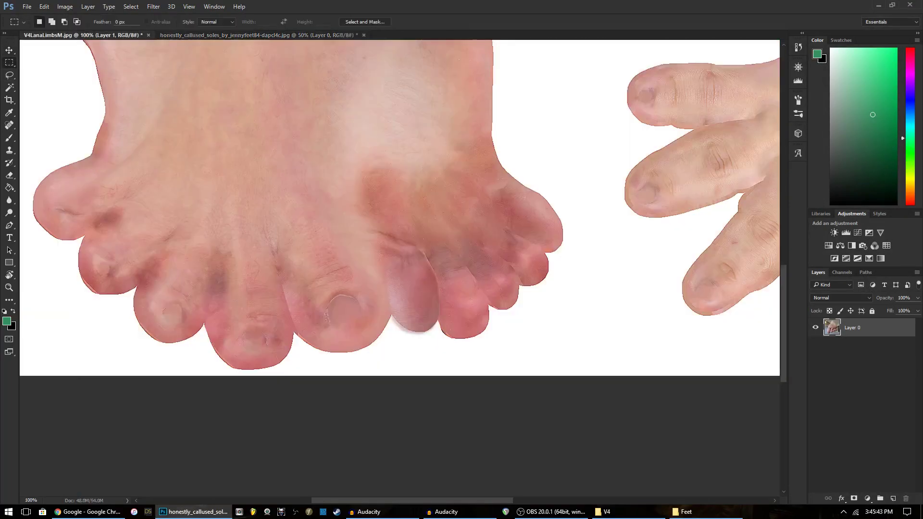
pyautogui.hotkey('ctrl', 'w')
pyautogui.click(463, 194)
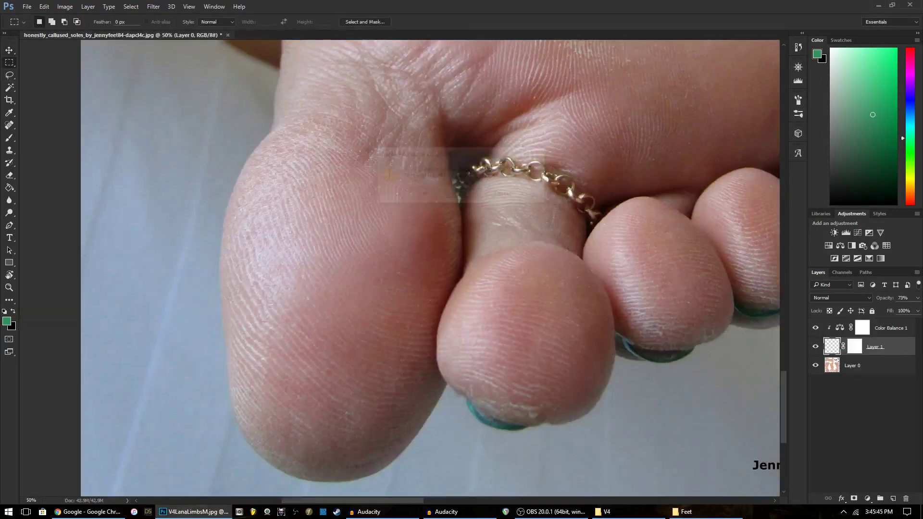
# Step: In File Explorer, go to the Red folder of the Render Library and open the Red - Femdom POV image in Photoshop
pyautogui.click(705, 512)
pyautogui.hotkey('alt', 'Left')
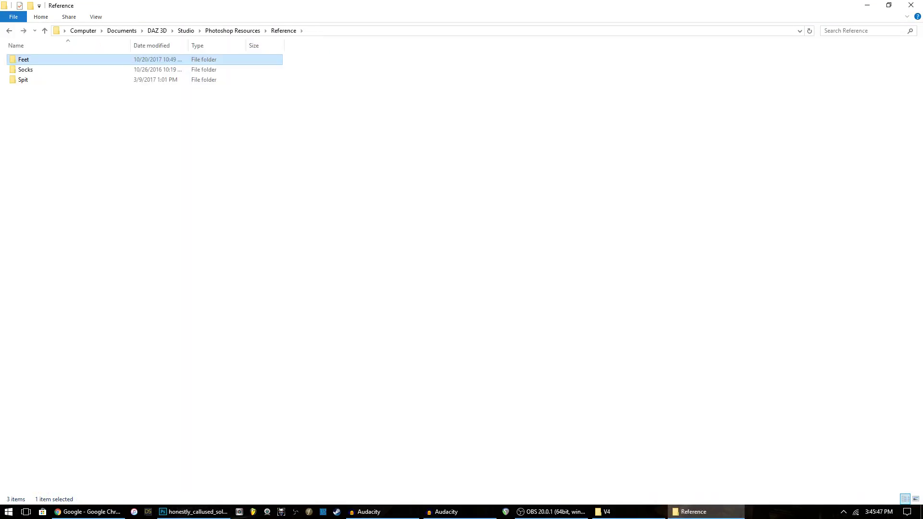
pyautogui.click(480, 289)
pyautogui.click(628, 512)
pyautogui.click(705, 512)
pyautogui.hotkey('alt', 'Up')
pyautogui.hotkey('alt', 'Up')
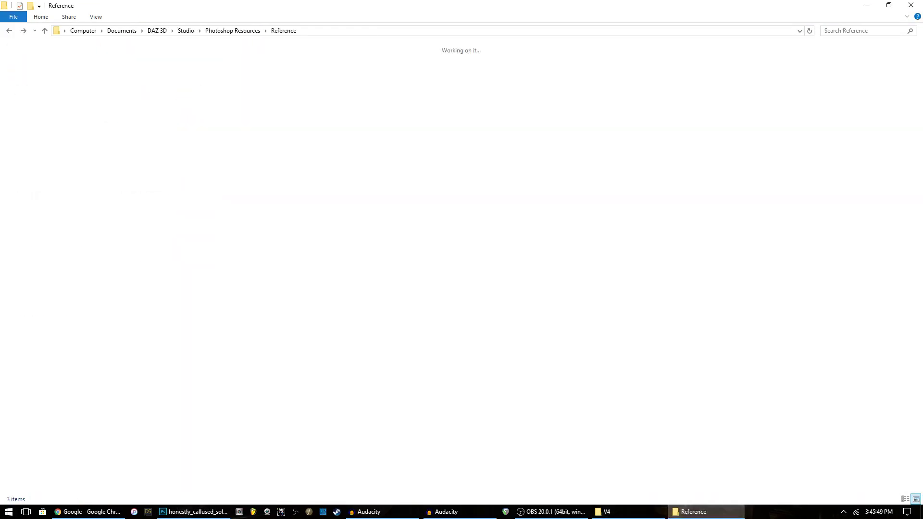
pyautogui.press('Down')
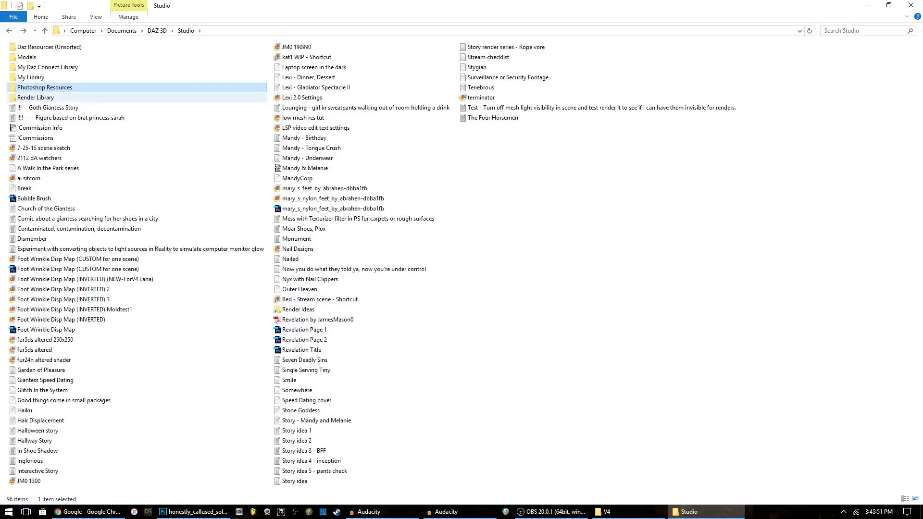
pyautogui.press('Return')
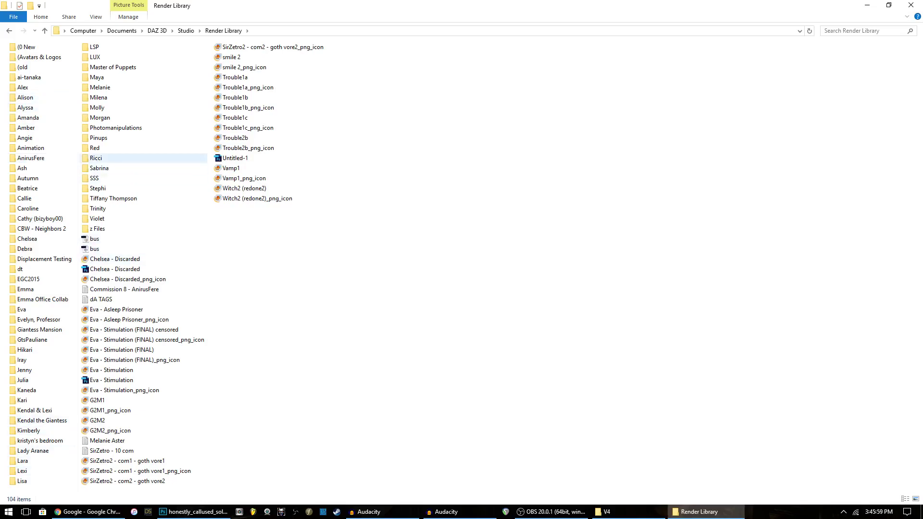
pyautogui.doubleClick(95, 148)
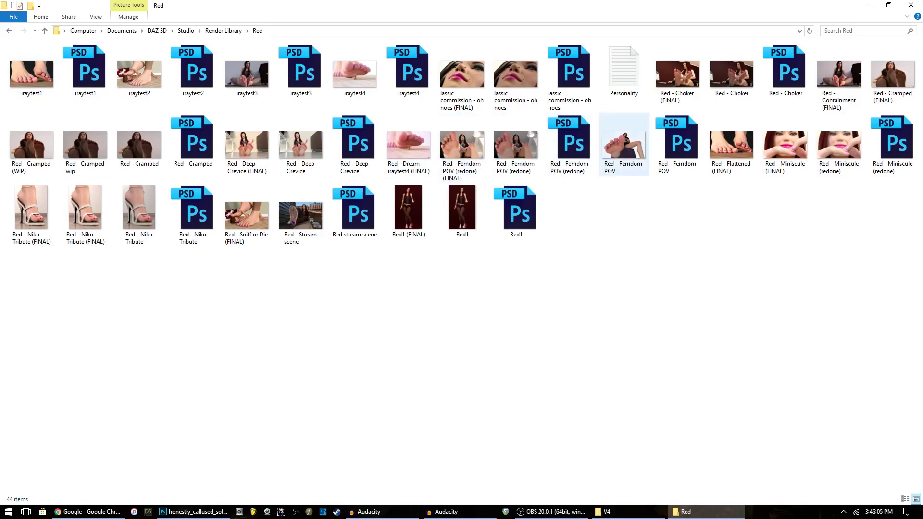
pyautogui.moveTo(622, 144); pyautogui.dragTo(259, 20)
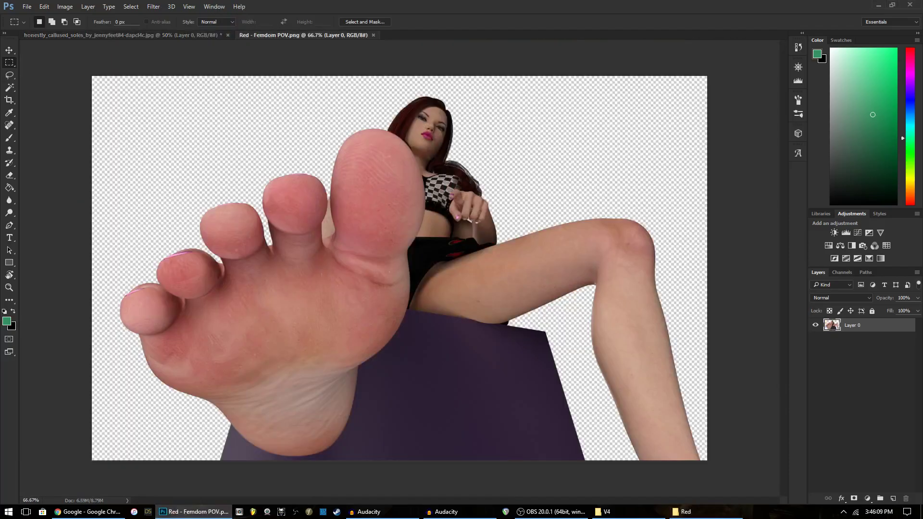
# Step: Examine the skin detail of the rendered sole and toes at 100% zoom
pyautogui.hotkey('ctrl', '1')
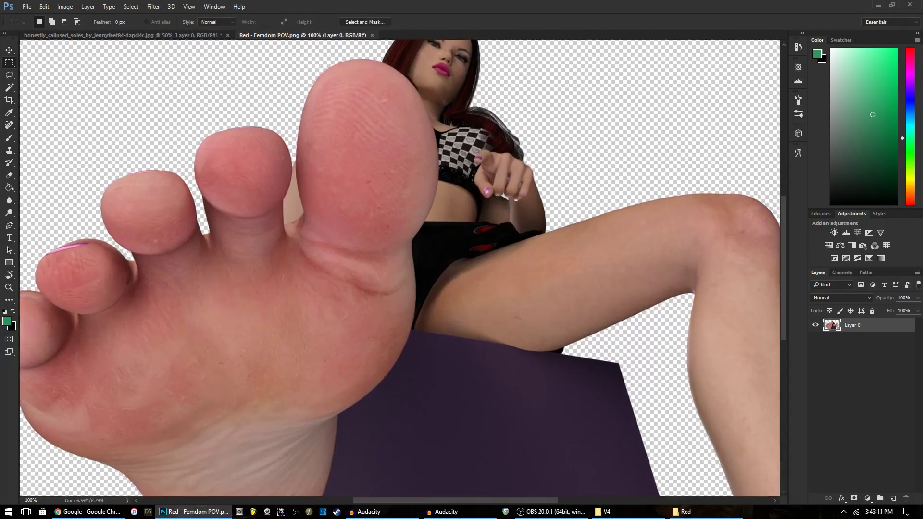
pyautogui.moveTo(365, 279); pyautogui.dragTo(503, 232)
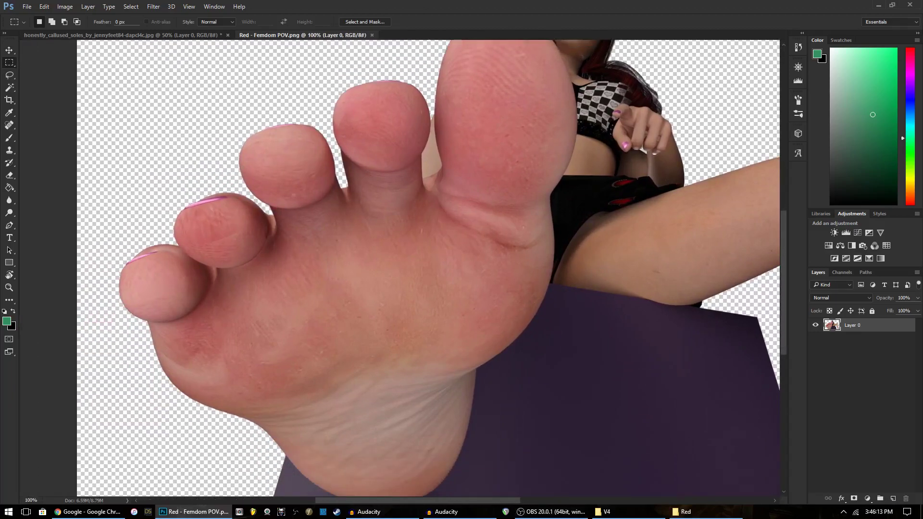
pyautogui.scroll(1, 427, 268)
pyautogui.scroll(5, 427, 268)
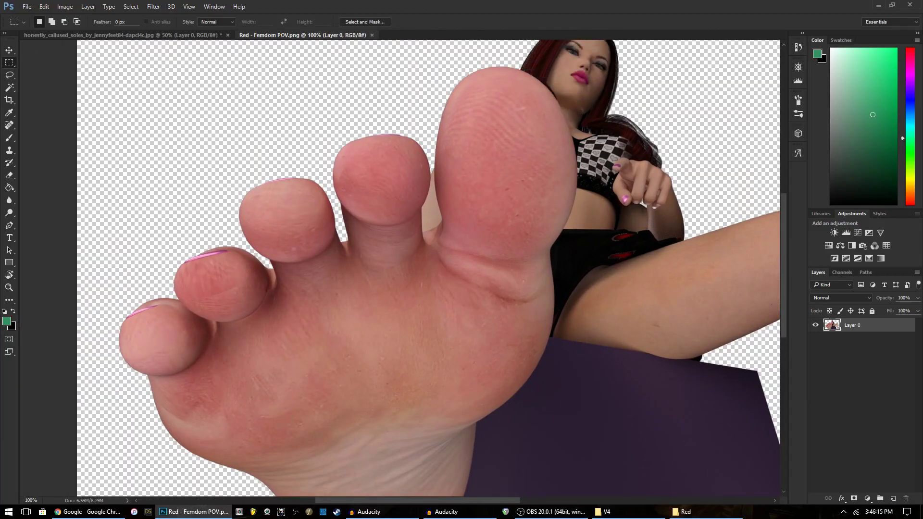
pyautogui.scroll(-4, 428, 268)
pyautogui.scroll(3, 449, 268)
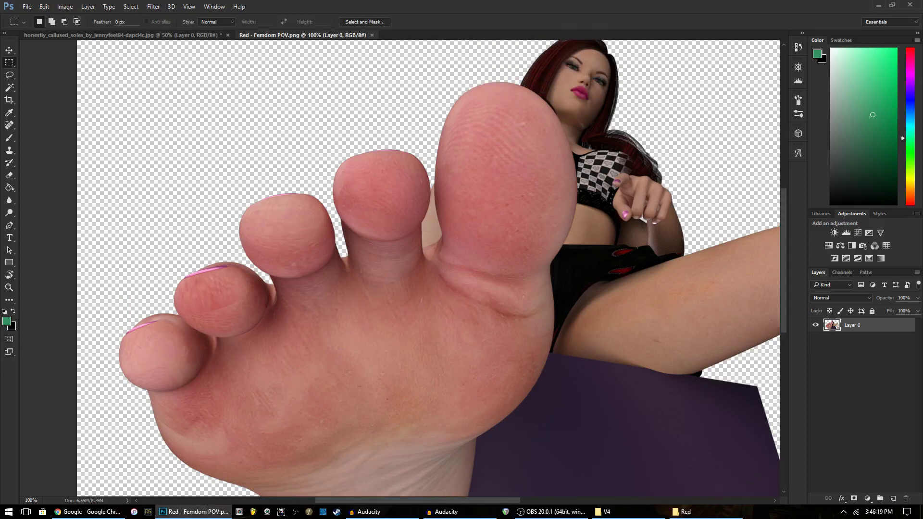
pyautogui.scroll(2, 449, 268)
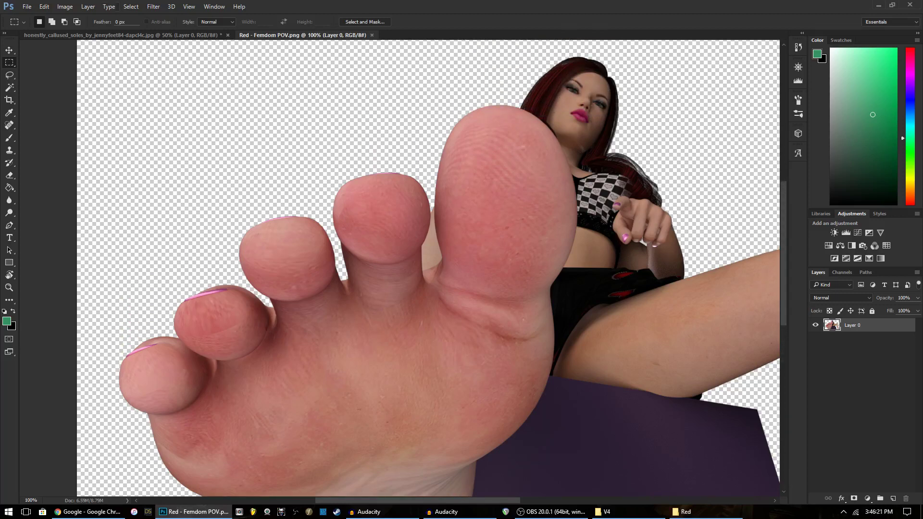
# Step: Paste the copied toe skin as a new layer and shrink it to about 60% width and 53% height over the foot
pyautogui.click(122, 35)
pyautogui.hotkey('ctrl', 'Tab')
pyautogui.hotkey('ctrl', 'v')
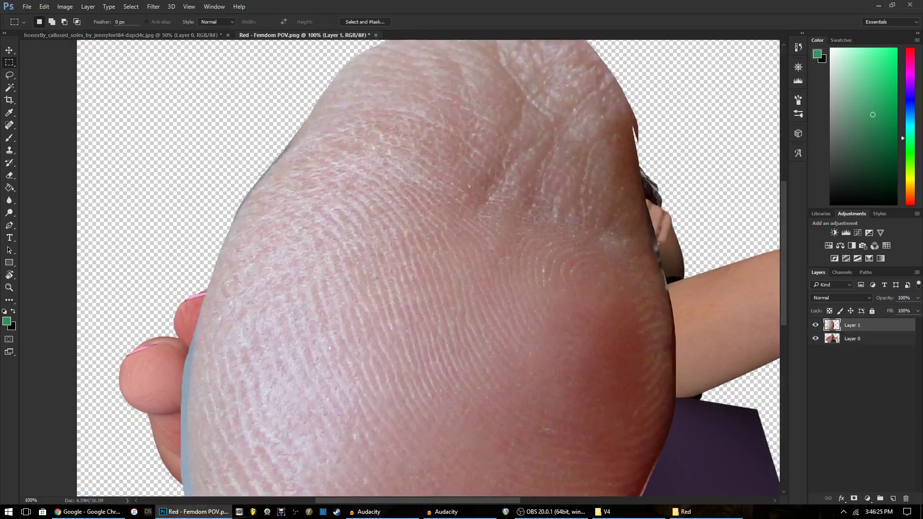
pyautogui.press('v')
pyautogui.hotkey('ctrl', '-')
pyautogui.hotkey('ctrl', '-')
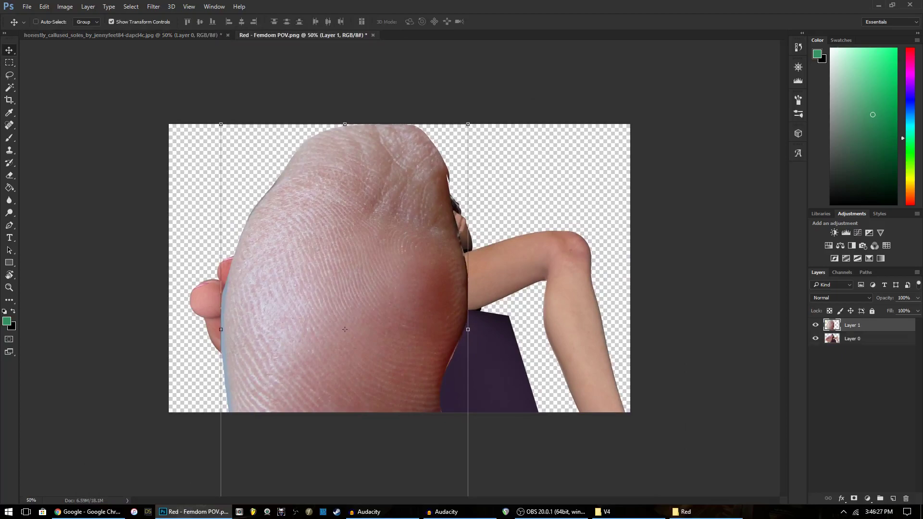
pyautogui.moveTo(468, 124); pyautogui.dragTo(368, 315)
pyautogui.moveTo(295, 421); pyautogui.dragTo(329, 276)
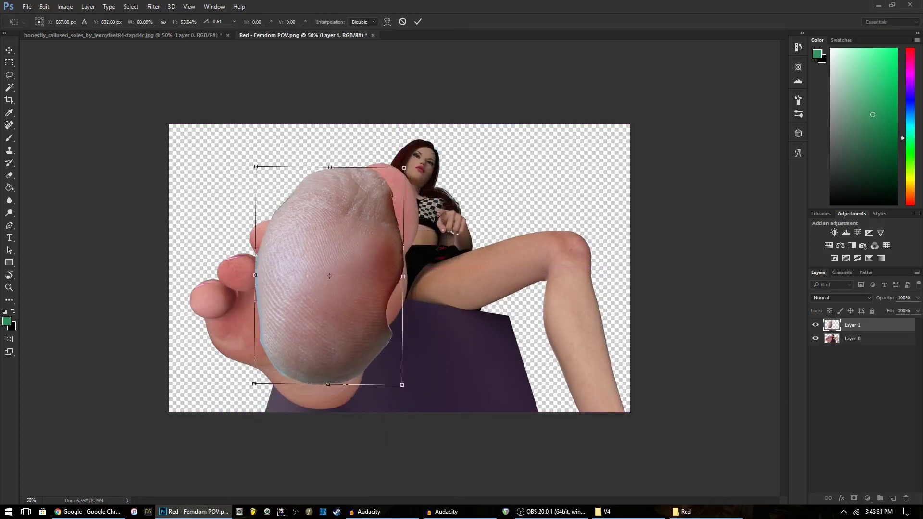
# Step: Rotate the skin patch about 166.5°, shrink it to about 45% width and 33% height, and place it over the big toe
pyautogui.moveTo(403, 168); pyautogui.dragTo(365, 251)
pyautogui.moveTo(377, 232); pyautogui.dragTo(294, 356)
pyautogui.moveTo(307, 315); pyautogui.dragTo(358, 214)
pyautogui.hotkey('ctrl', '+')
pyautogui.hotkey('ctrl', '+')
pyautogui.hotkey('ctrl', '+')
pyautogui.scroll(4, 359, 214)
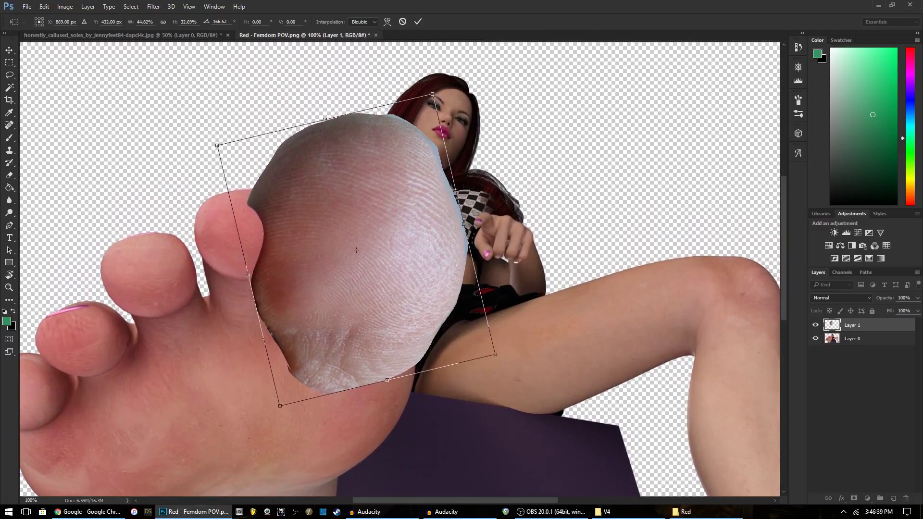
pyautogui.hscroll(-2, 399, 268)
pyautogui.scroll(3, 399, 268)
pyautogui.hotkey('ctrl', '+')
pyautogui.hotkey('ctrl', '-')
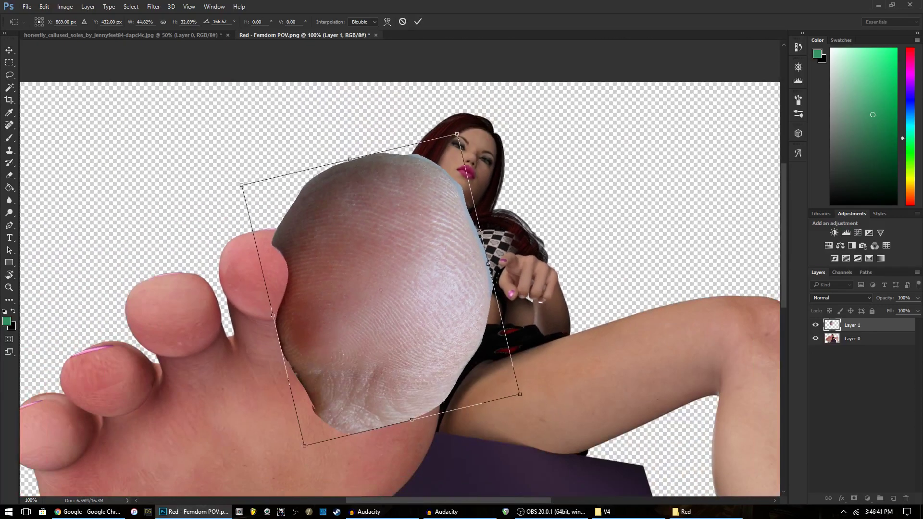
# Step: Shrink the patch to about 40% width and 30% height, reposition it on the big toe, and lower its opacity to 46%
pyautogui.moveTo(457, 134); pyautogui.dragTo(440, 161)
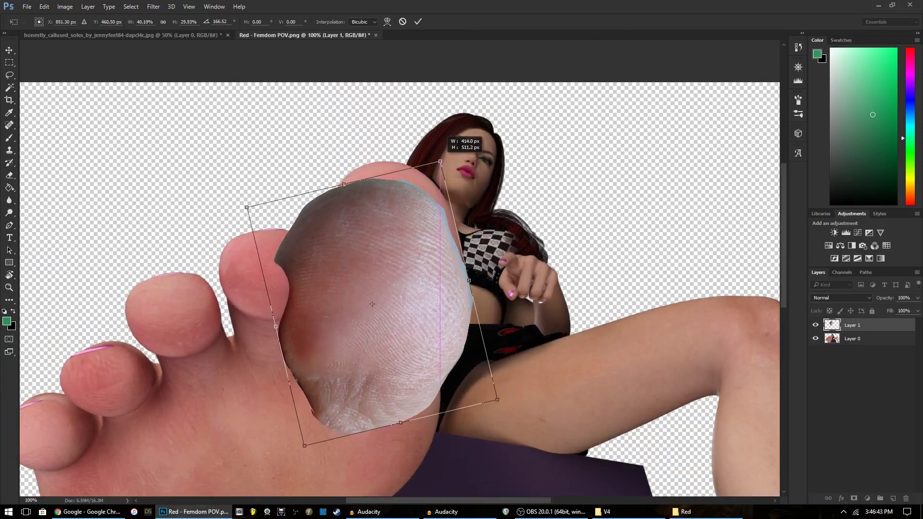
pyautogui.moveTo(386, 251); pyautogui.dragTo(394, 232)
pyautogui.moveTo(380, 284)
pyautogui.mouseDown()
pyautogui.moveTo(378, 272)
pyautogui.moveTo(385, 283)
pyautogui.moveTo(389, 274)
pyautogui.mouseUp()
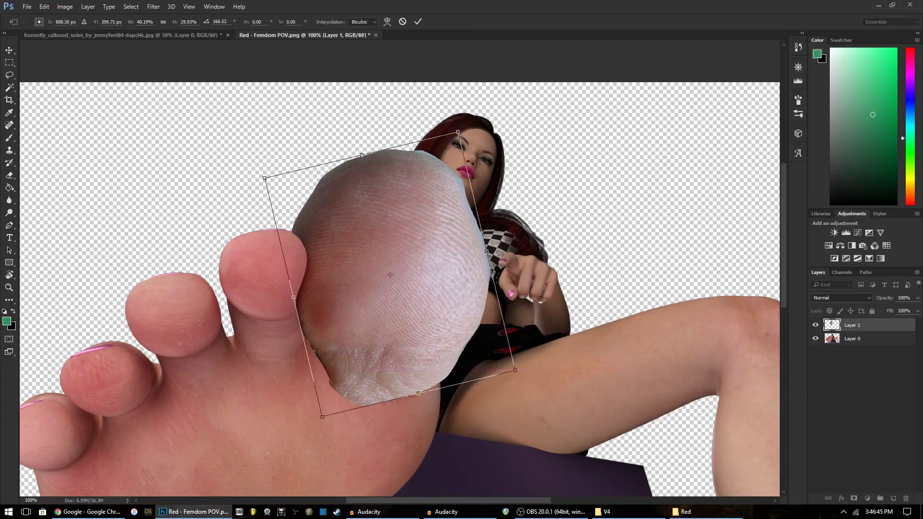
pyautogui.click(917, 298)
pyautogui.moveTo(917, 310); pyautogui.dragTo(893, 310)
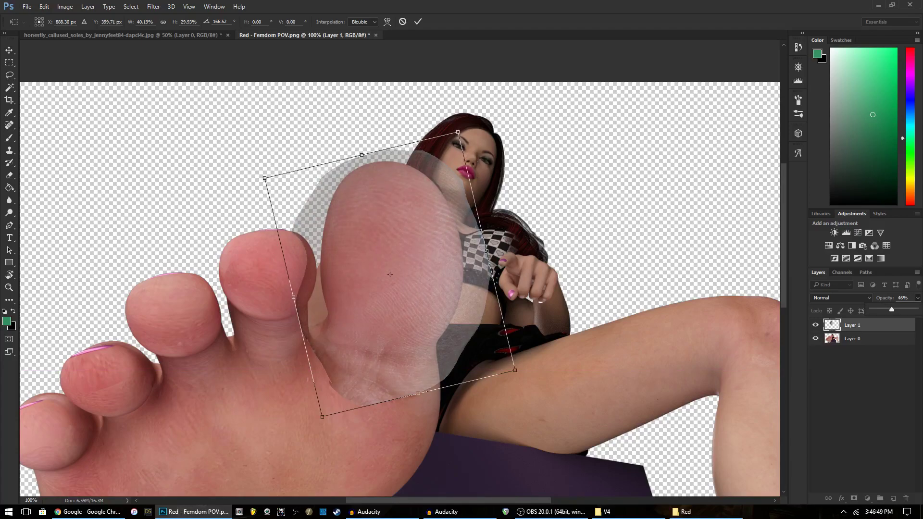
# Step: Fit the translucent patch to the big toe at about 32% width and 26% height, and apply the transformation
pyautogui.click(264, 178)
pyautogui.moveTo(264, 178); pyautogui.dragTo(311, 201)
pyautogui.moveTo(374, 237); pyautogui.dragTo(354, 225)
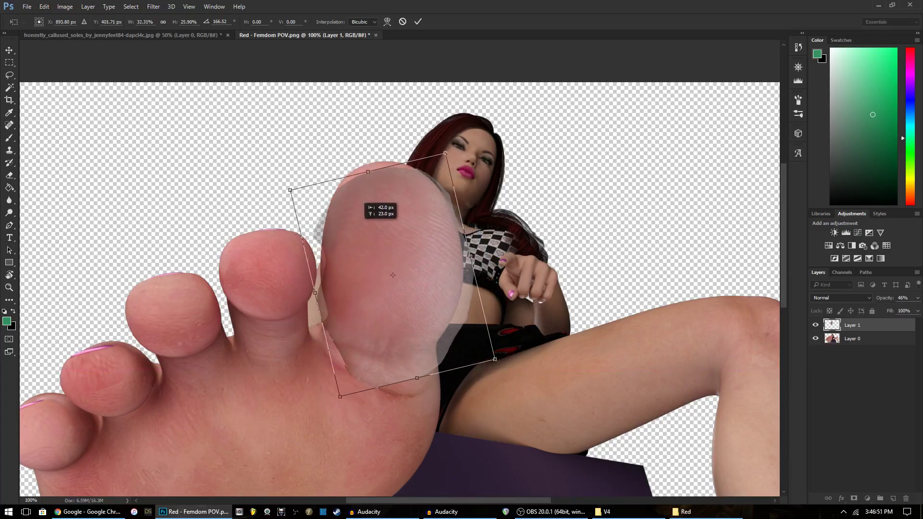
pyautogui.moveTo(392, 275); pyautogui.dragTo(387, 268)
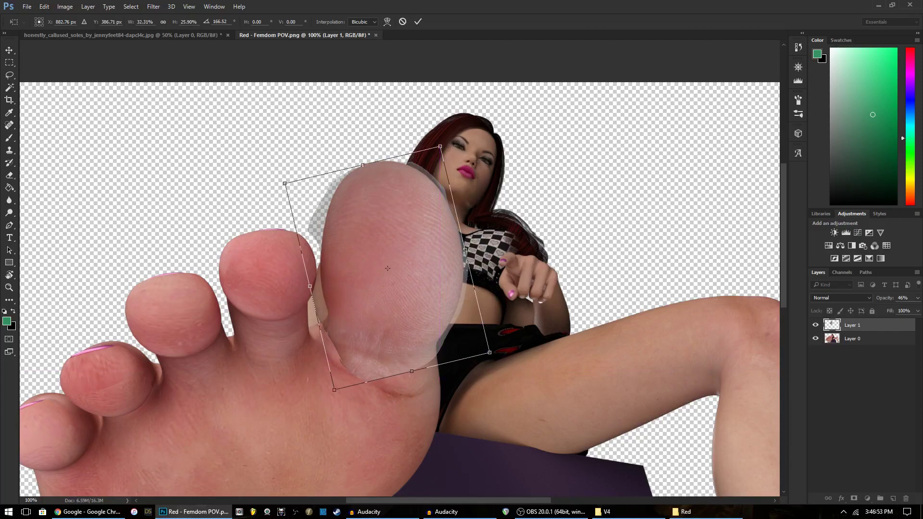
pyautogui.moveTo(411, 371); pyautogui.dragTo(412, 370)
pyautogui.moveTo(362, 164); pyautogui.dragTo(362, 163)
pyautogui.click(418, 22)
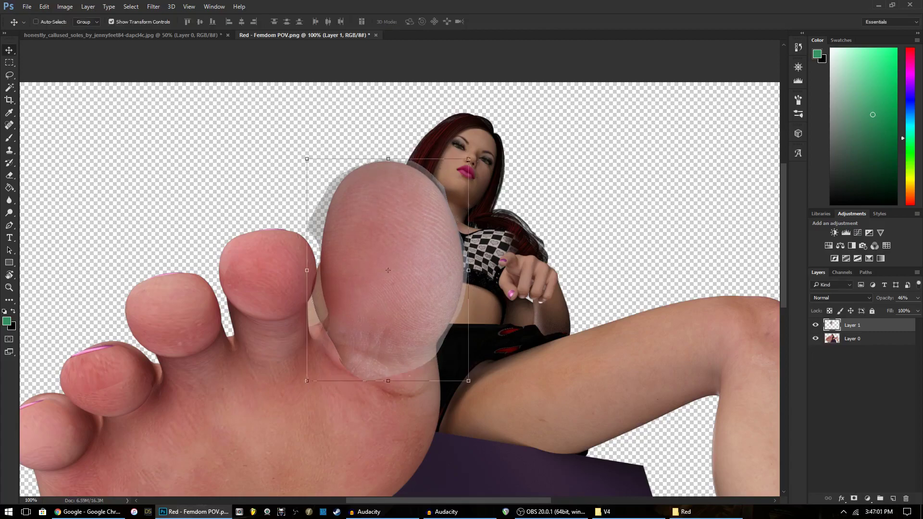
# Step: Hide the skin patch layer and choose a light peach foreground color for the Brush tool
pyautogui.click(815, 325)
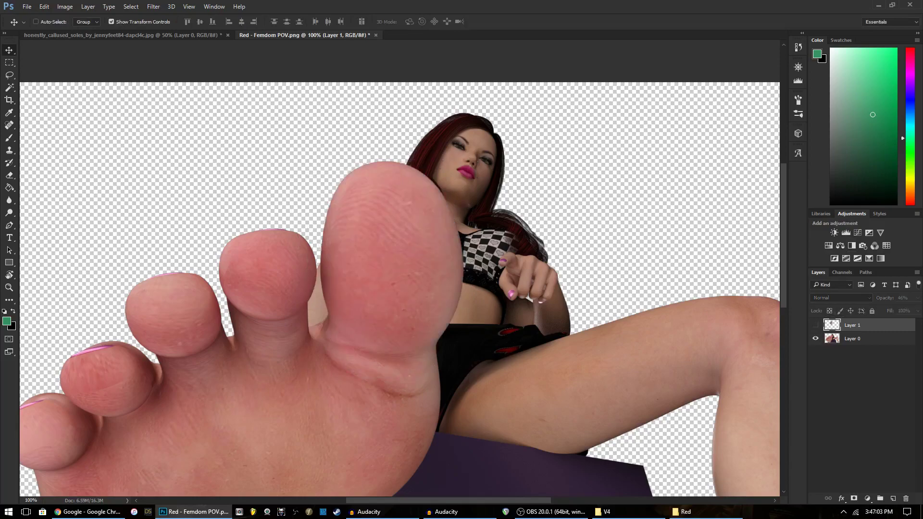
pyautogui.press('m')
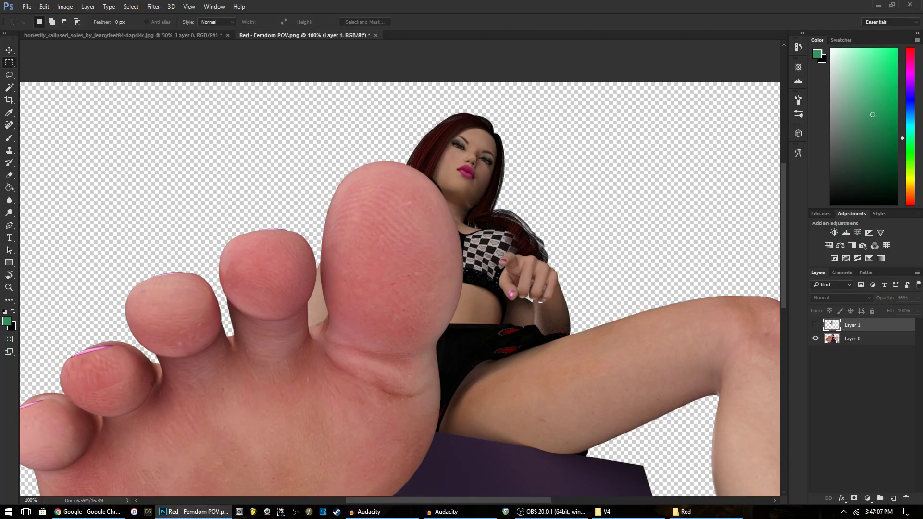
pyautogui.press('s')
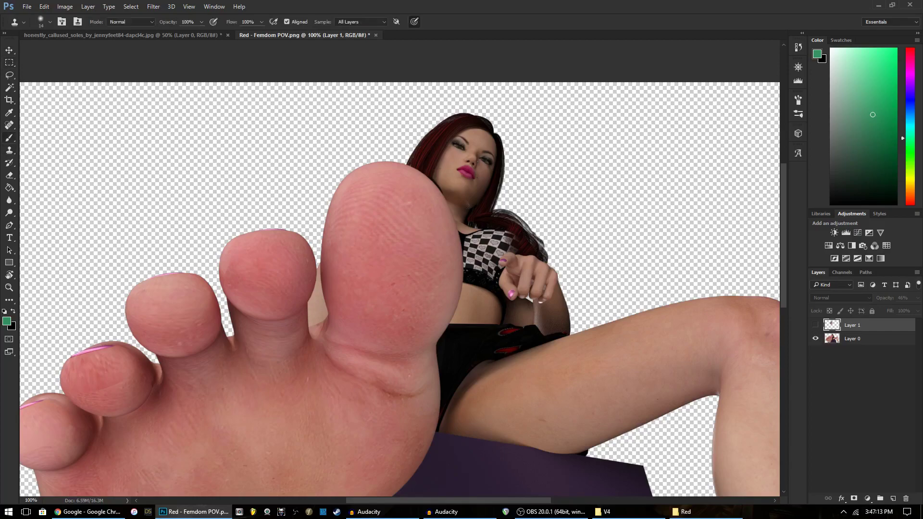
pyautogui.press('b')
pyautogui.moveTo(910, 138); pyautogui.dragTo(910, 185)
pyautogui.moveTo(872, 114); pyautogui.dragTo(845, 62)
pyautogui.moveTo(910, 185); pyautogui.dragTo(910, 190)
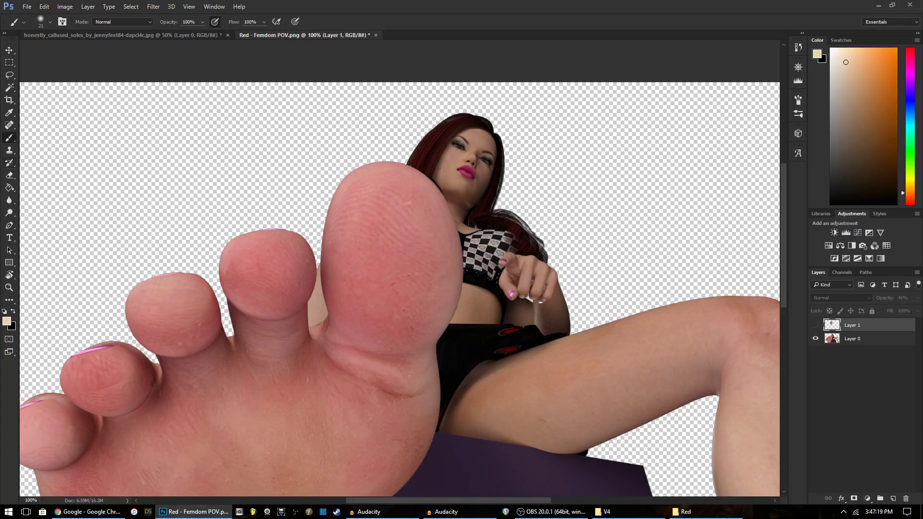
# Step: Add a new layer and paint the big toe's pad solid peach with a soft 64 px brush
pyautogui.click(88, 7)
pyautogui.moveTo(139, 17)
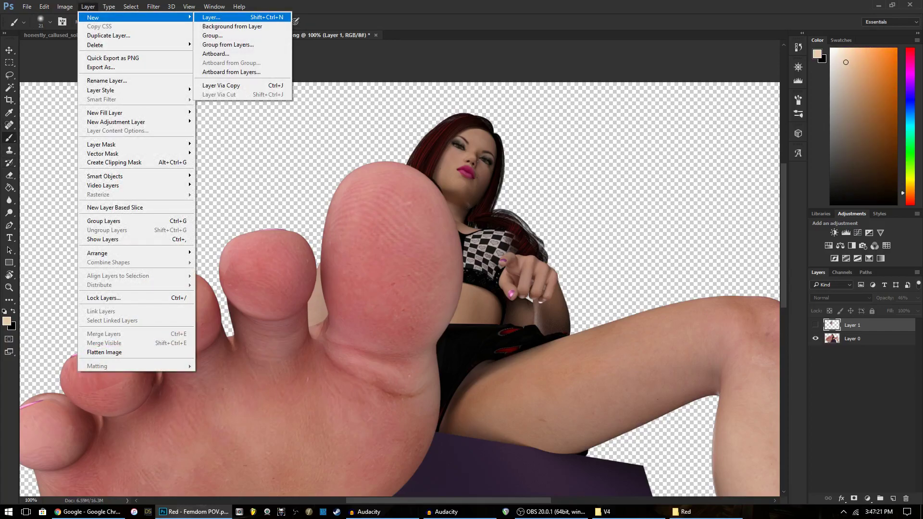
pyautogui.click(211, 17)
pyautogui.press('Return')
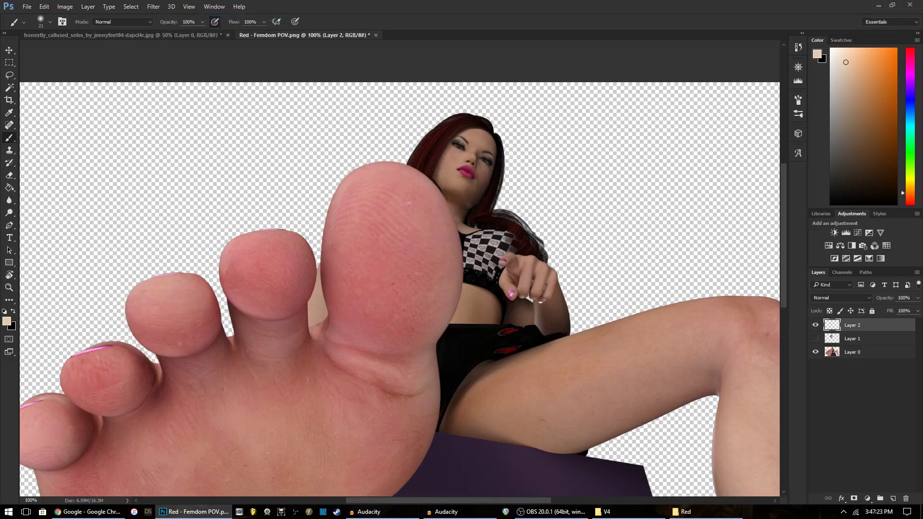
pyautogui.click(50, 22)
pyautogui.moveTo(62, 53); pyautogui.dragTo(70, 54)
pyautogui.click(387, 209)
pyautogui.moveTo(388, 212)
pyautogui.mouseDown()
pyautogui.moveTo(384, 248)
pyautogui.moveTo(422, 318)
pyautogui.moveTo(432, 202)
pyautogui.moveTo(355, 216)
pyautogui.moveTo(351, 289)
pyautogui.moveTo(336, 250)
pyautogui.moveTo(375, 327)
pyautogui.moveTo(430, 302)
pyautogui.moveTo(449, 255)
pyautogui.moveTo(409, 175)
pyautogui.moveTo(338, 202)
pyautogui.moveTo(336, 308)
pyautogui.moveTo(404, 337)
pyautogui.mouseUp()
# Step: Make the skin patch on Layer 1 visible again and select it with the Move tool
pyautogui.click(853, 338)
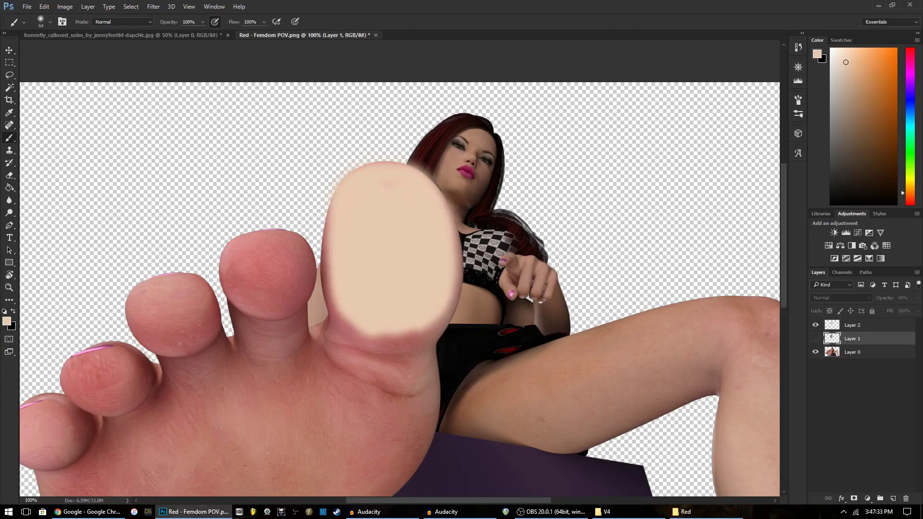
pyautogui.click(815, 339)
pyautogui.press('v')
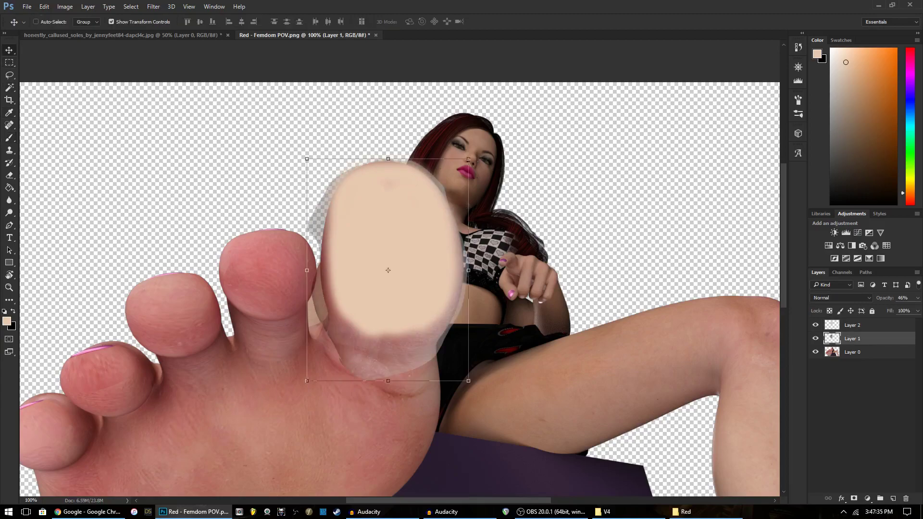
# Step: Bring Layer 1 above the peach Layer 2, hide Layer 2, and set Layer 1's opacity to 65%
pyautogui.hotkey('ctrl', ']')
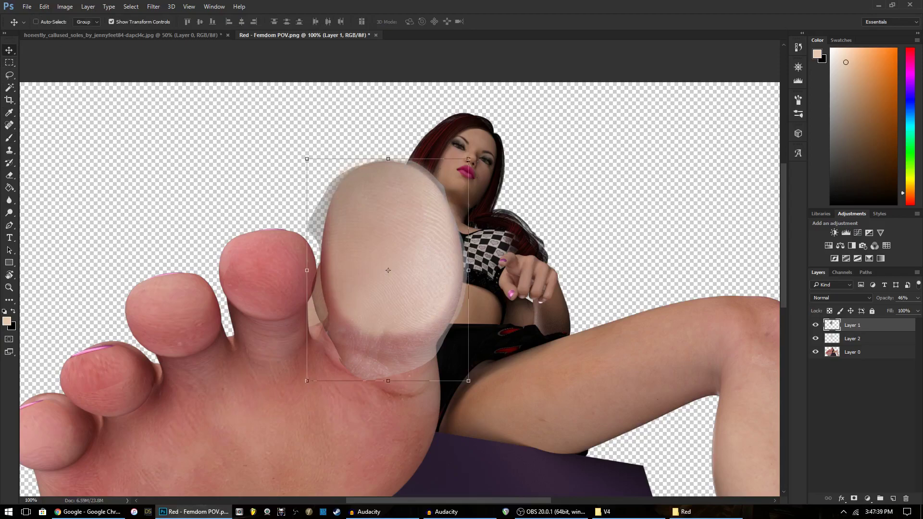
pyautogui.click(815, 339)
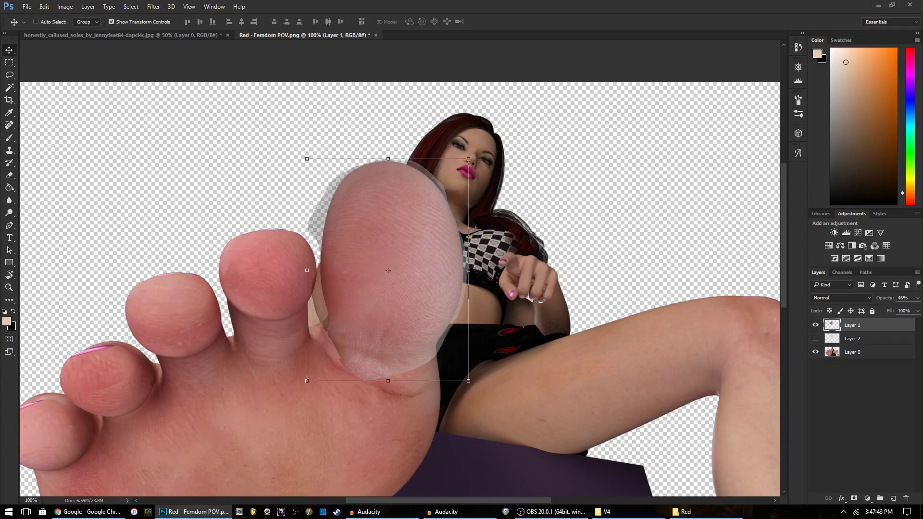
pyautogui.click(815, 325)
pyautogui.click(815, 324)
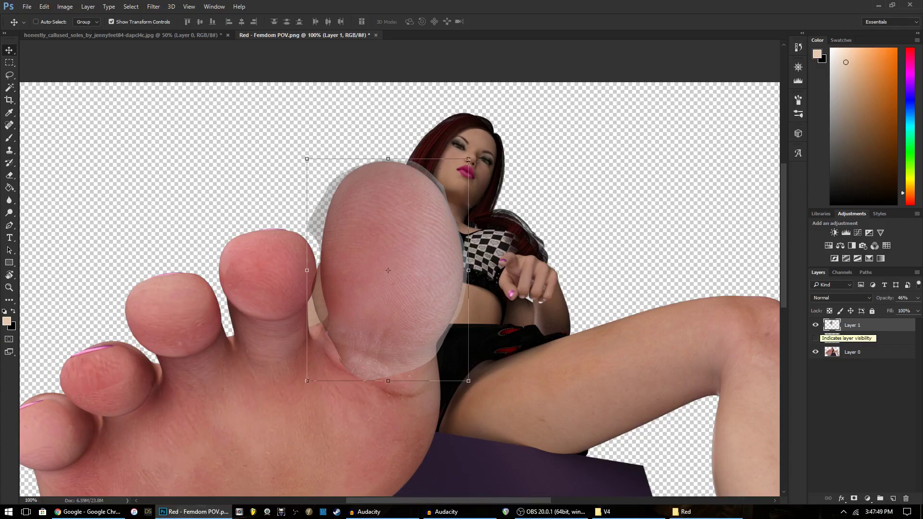
pyautogui.click(917, 298)
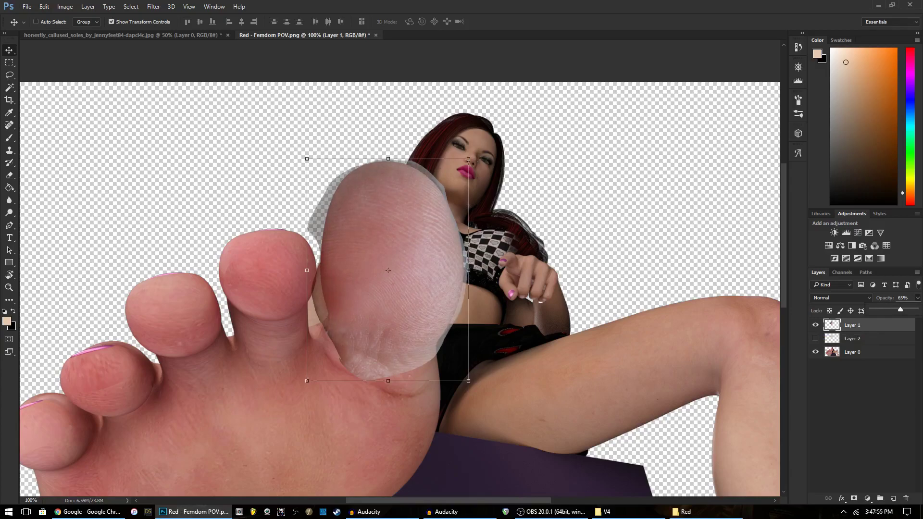
# Step: Add a layer mask to Layer 1 and paint it black around the big toe to hide the patch's overhanging edges
pyautogui.click(853, 498)
pyautogui.press('b')
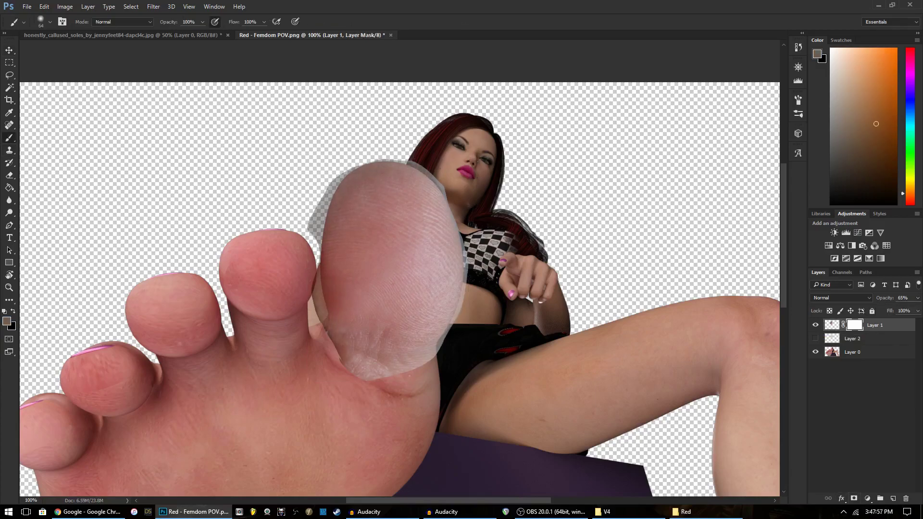
pyautogui.press('d')
pyautogui.hotkey('ctrl', '+')
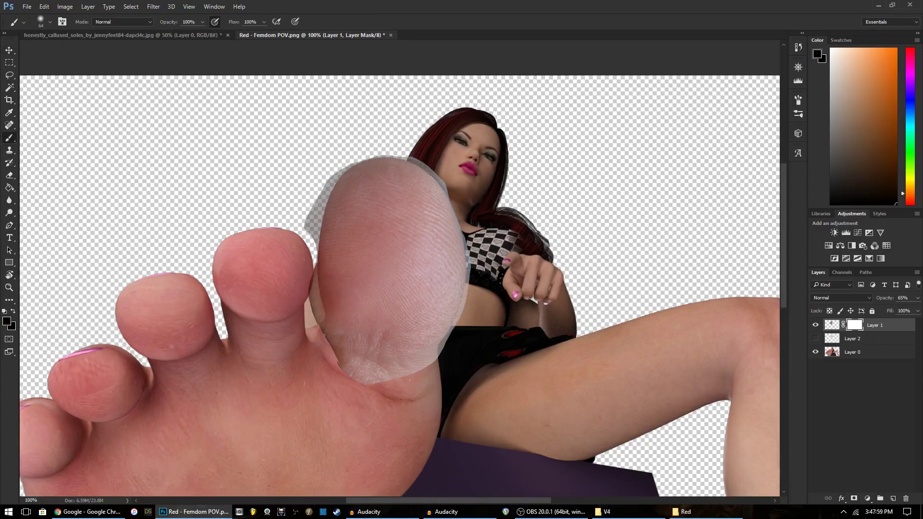
pyautogui.moveTo(554, 274)
pyautogui.mouseDown()
pyautogui.moveTo(545, 334)
pyautogui.moveTo(548, 307)
pyautogui.moveTo(487, 439)
pyautogui.moveTo(380, 445)
pyautogui.moveTo(278, 398)
pyautogui.moveTo(223, 255)
pyautogui.moveTo(227, 279)
pyautogui.moveTo(226, 212)
pyautogui.mouseUp()
pyautogui.scroll(-2, 480, 432)
pyautogui.scroll(2, 231, 211)
pyautogui.scroll(4, 230, 212)
pyautogui.moveTo(218, 298)
pyautogui.mouseDown()
pyautogui.moveTo(226, 202)
pyautogui.moveTo(222, 247)
pyautogui.moveTo(275, 123)
pyautogui.moveTo(422, 104)
pyautogui.moveTo(480, 153)
pyautogui.moveTo(533, 341)
pyautogui.mouseUp()
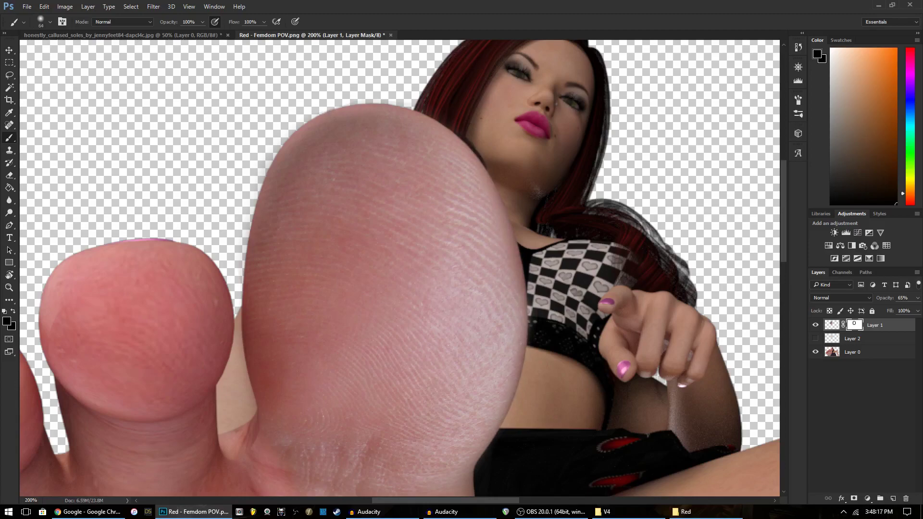
# Step: Create a new layer, fill it with black, and place it beneath Layer 0 as a background
pyautogui.click(852, 351)
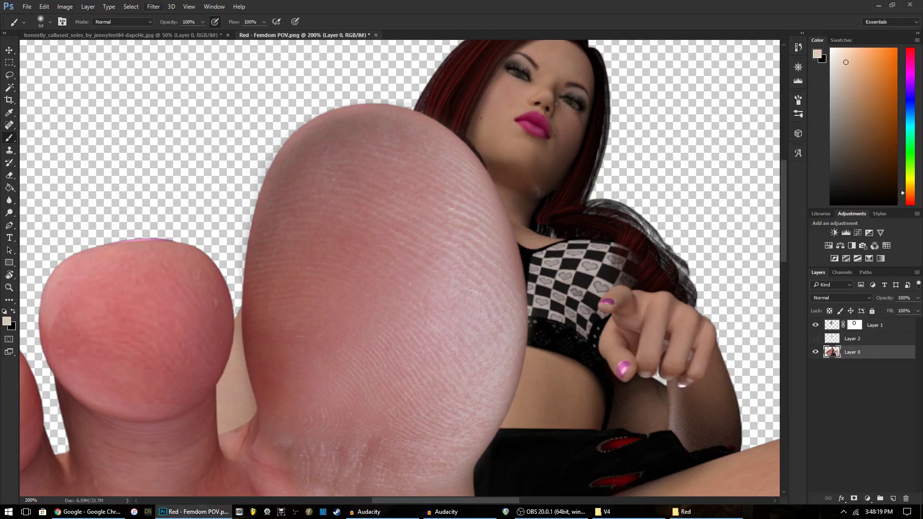
pyautogui.click(88, 6)
pyautogui.click(211, 17)
pyautogui.press('Return')
pyautogui.press('g')
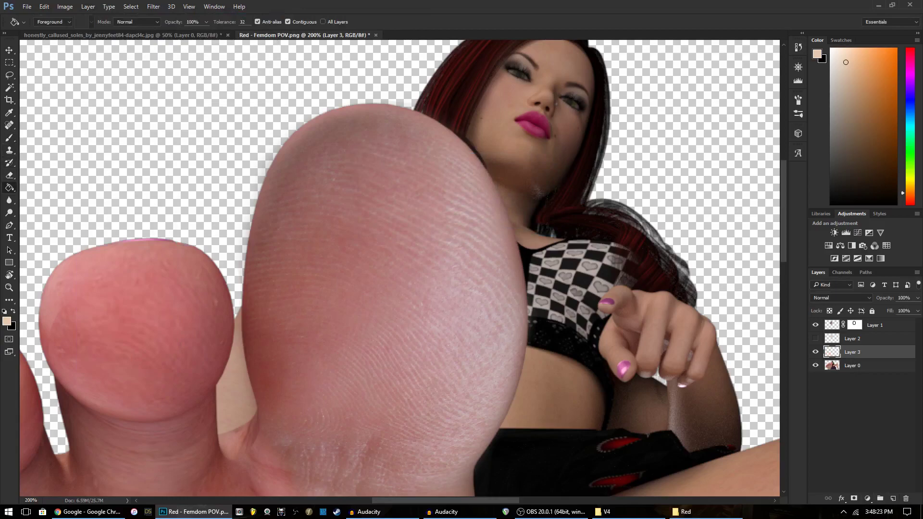
pyautogui.press('d')
pyautogui.click(400, 268)
pyautogui.hotkey('ctrl', '[')
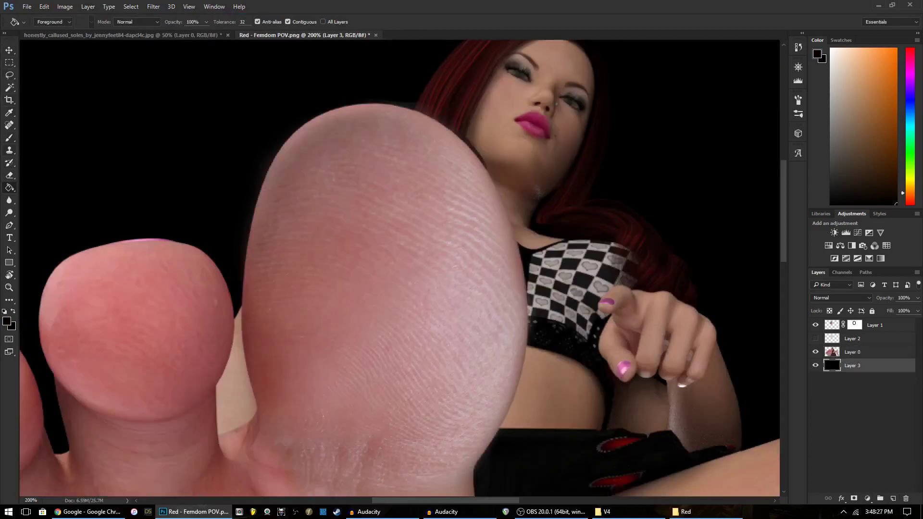
# Step: Paint white on Layer 1's mask along the big toe's side and upper edge to restore the skin patch there
pyautogui.press('b')
pyautogui.click(832, 325)
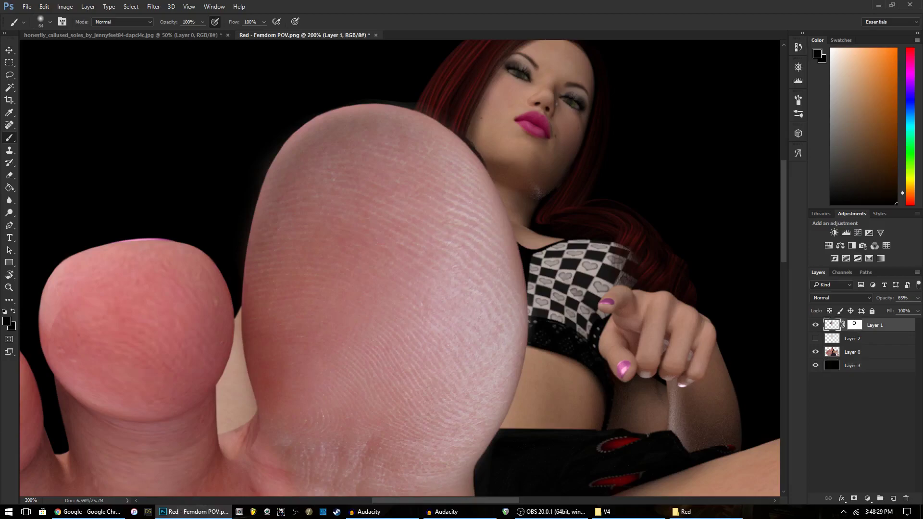
pyautogui.click(854, 325)
pyautogui.scroll(-2, 399, 267)
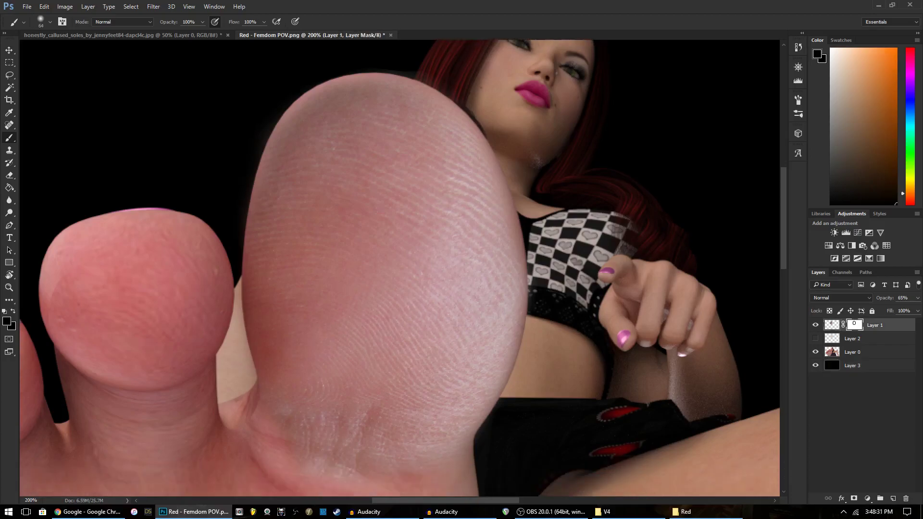
pyautogui.scroll(1, 399, 268)
pyautogui.press('x')
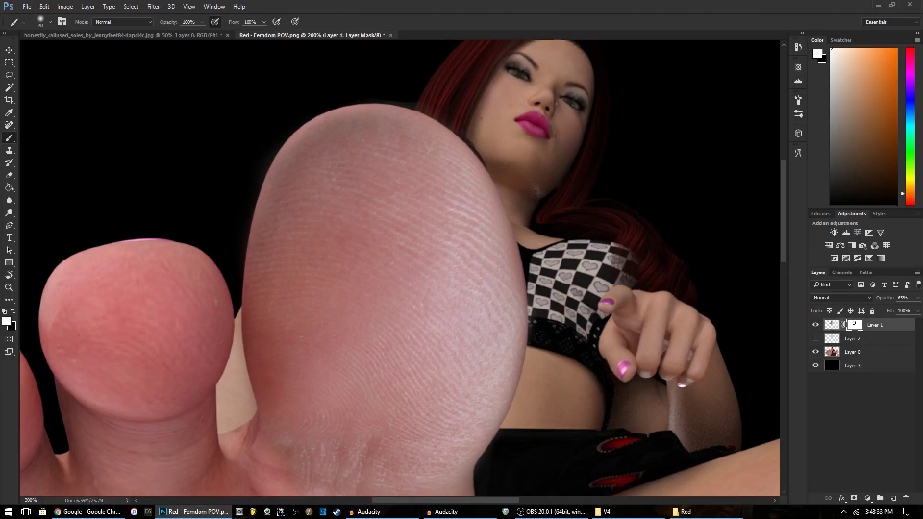
pyautogui.moveTo(512, 246)
pyautogui.mouseDown()
pyautogui.moveTo(526, 293)
pyautogui.moveTo(520, 353)
pyautogui.mouseUp()
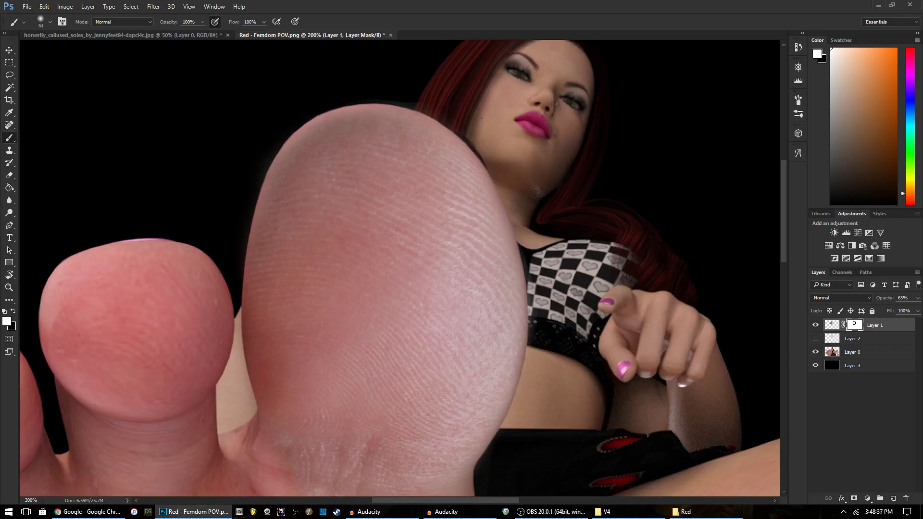
pyautogui.moveTo(480, 161)
pyautogui.mouseDown()
pyautogui.moveTo(450, 126)
pyautogui.moveTo(366, 105)
pyautogui.moveTo(287, 145)
pyautogui.mouseUp()
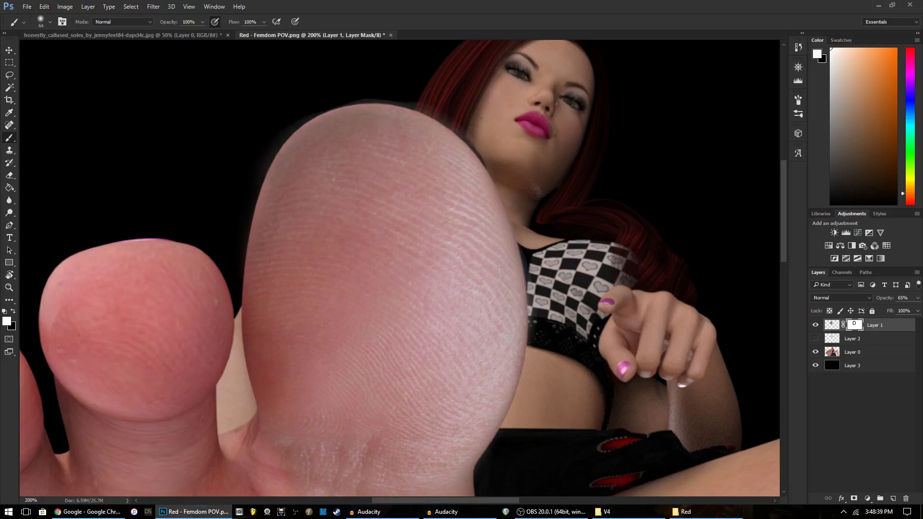
# Step: Paint black on Layer 1's mask along the big toe's upper outline to remove the patch's spill over the background
pyautogui.scroll(-1, 399, 268)
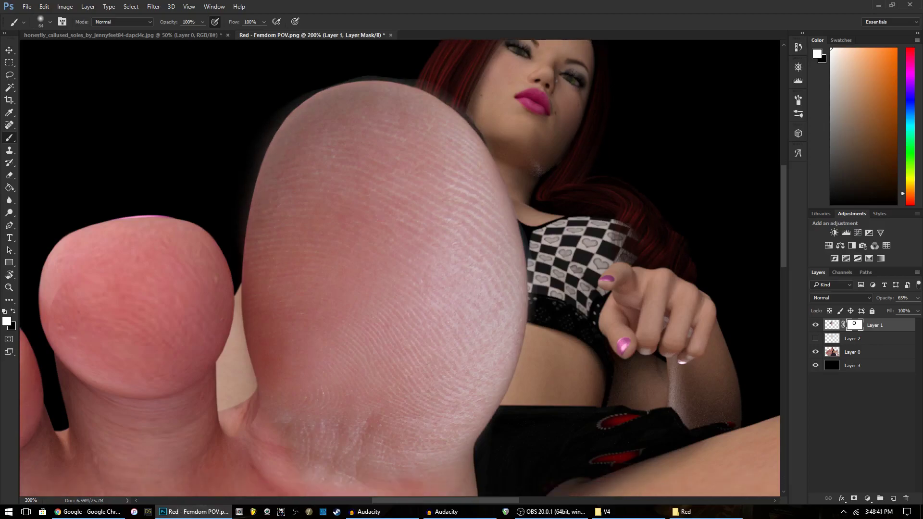
pyautogui.press('x')
pyautogui.moveTo(472, 108)
pyautogui.mouseDown()
pyautogui.moveTo(431, 77)
pyautogui.moveTo(384, 63)
pyautogui.mouseUp()
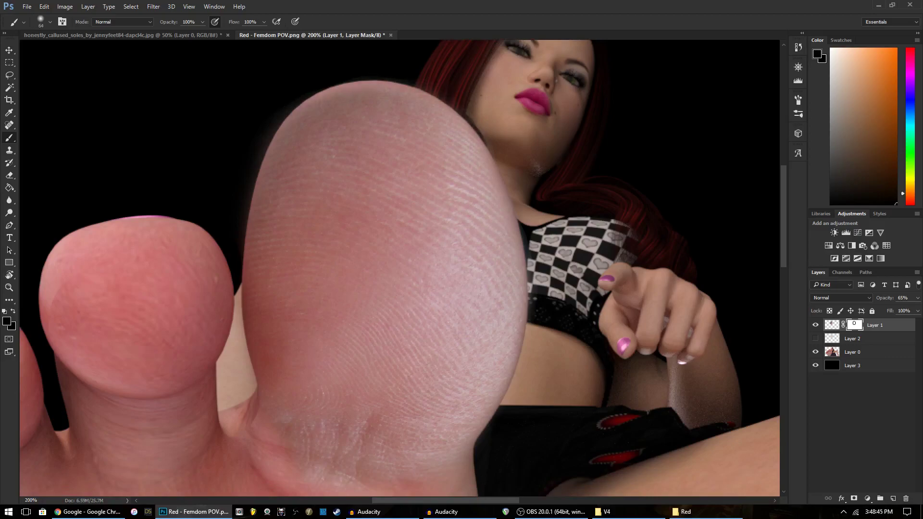
pyautogui.scroll(-2, 399, 268)
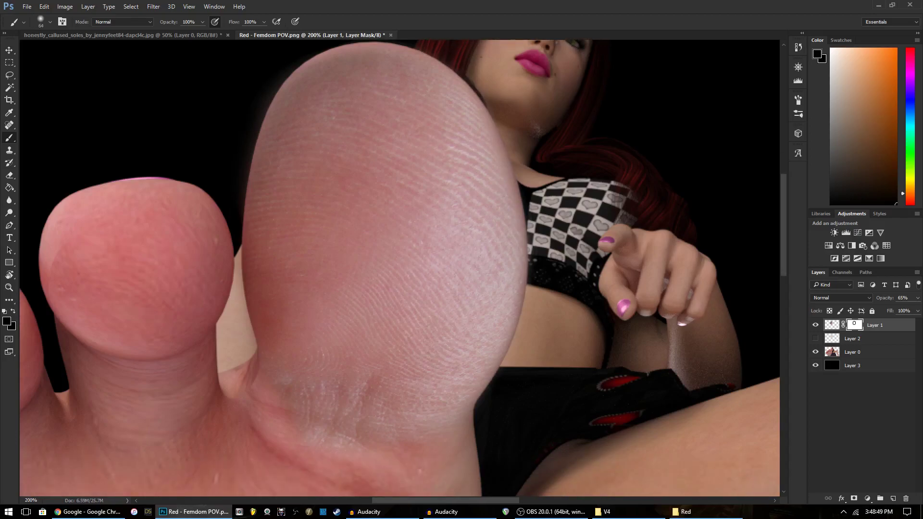
pyautogui.hotkey('ctrl', '-')
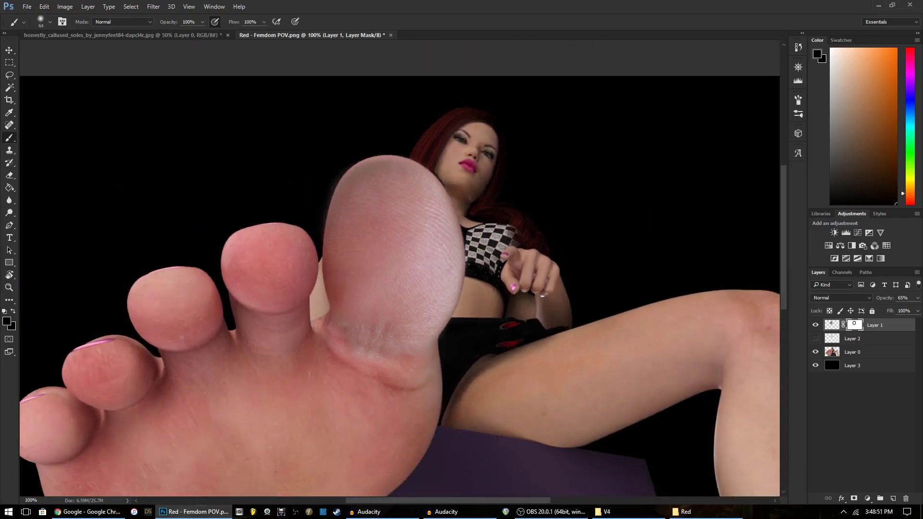
# Step: Add a Color Balance adjustment clipped to Layer 1, with midtones at red +38, green +2 and blue +10
pyautogui.click(832, 325)
pyautogui.click(867, 498)
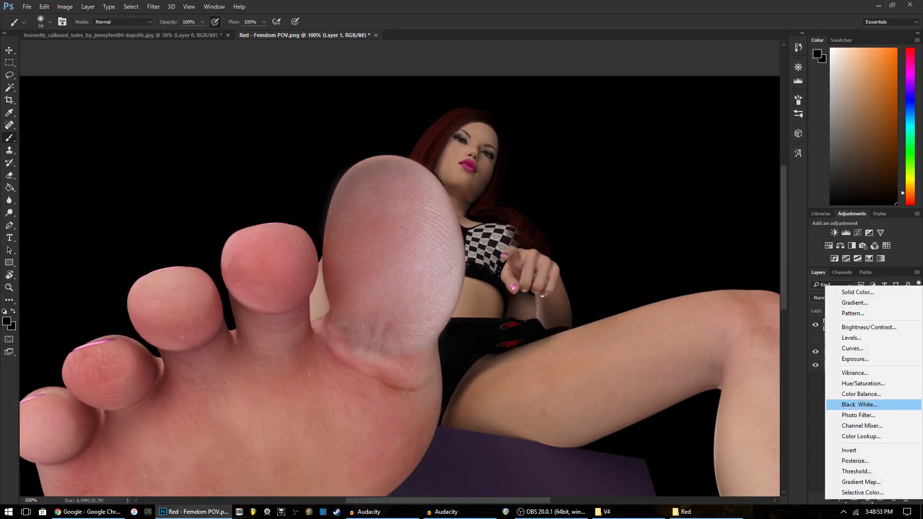
pyautogui.click(860, 393)
pyautogui.rightClick(879, 325)
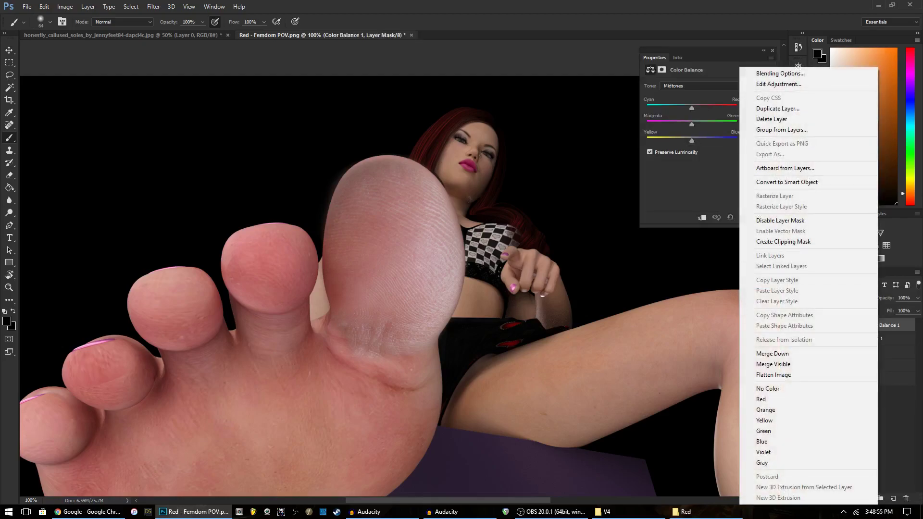
pyautogui.click(782, 242)
pyautogui.moveTo(692, 108); pyautogui.dragTo(709, 108)
pyautogui.moveTo(692, 140); pyautogui.dragTo(702, 124)
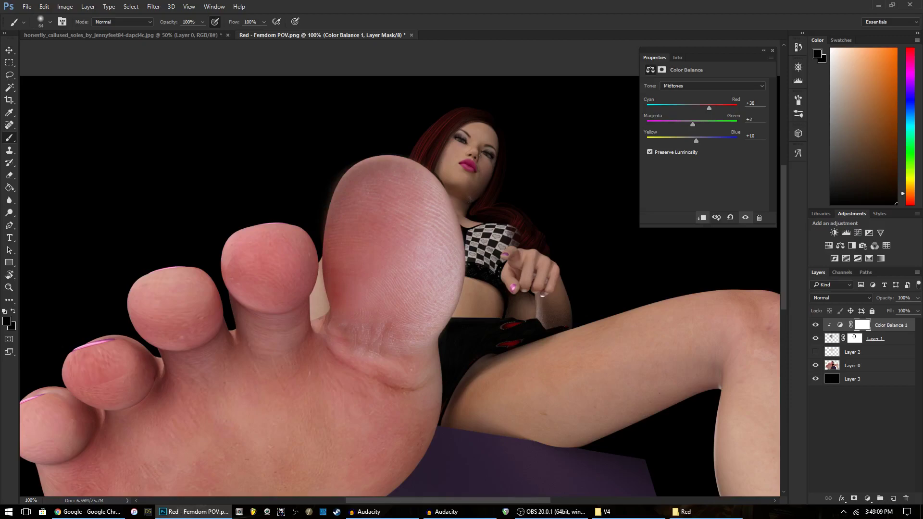
# Step: Paint mid-gray on Layer 1's mask across the crease below the big toe's pad to fade the patch's lower edge
pyautogui.click(854, 338)
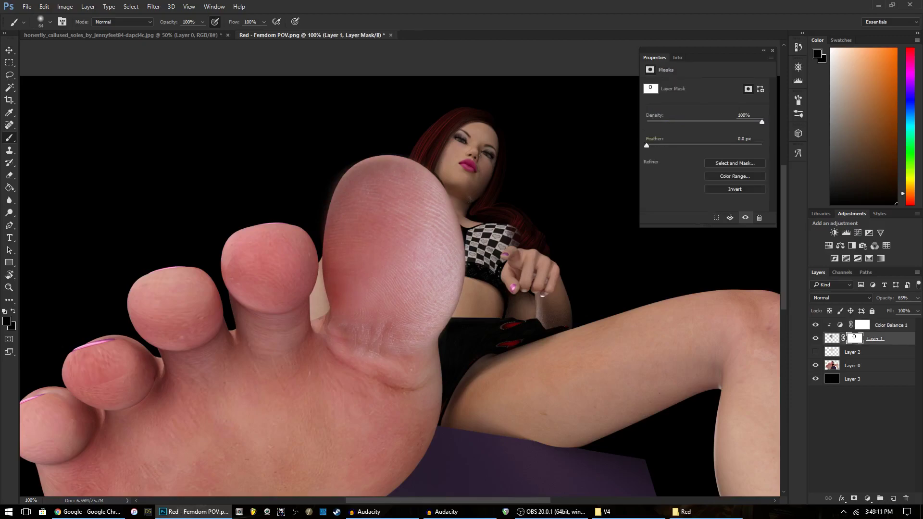
pyautogui.hotkey('ctrl', '+')
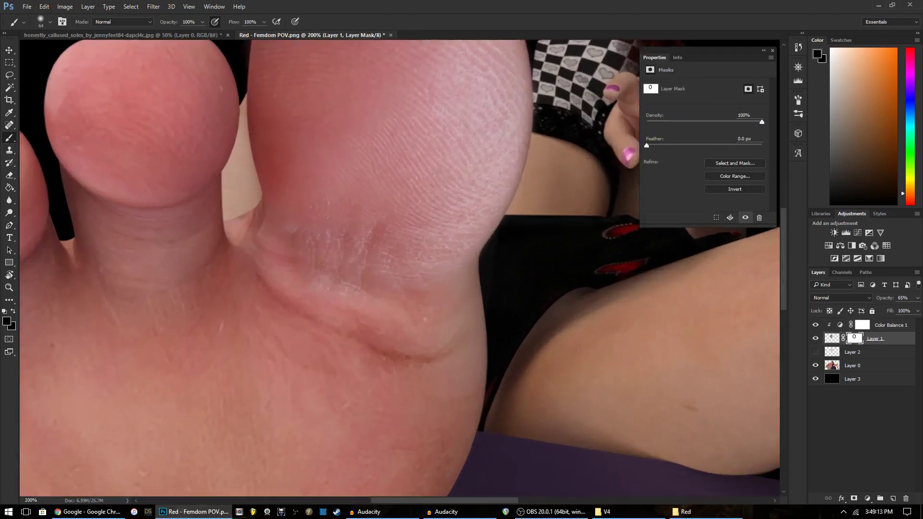
pyautogui.click(866, 118)
pyautogui.moveTo(451, 255); pyautogui.dragTo(391, 278)
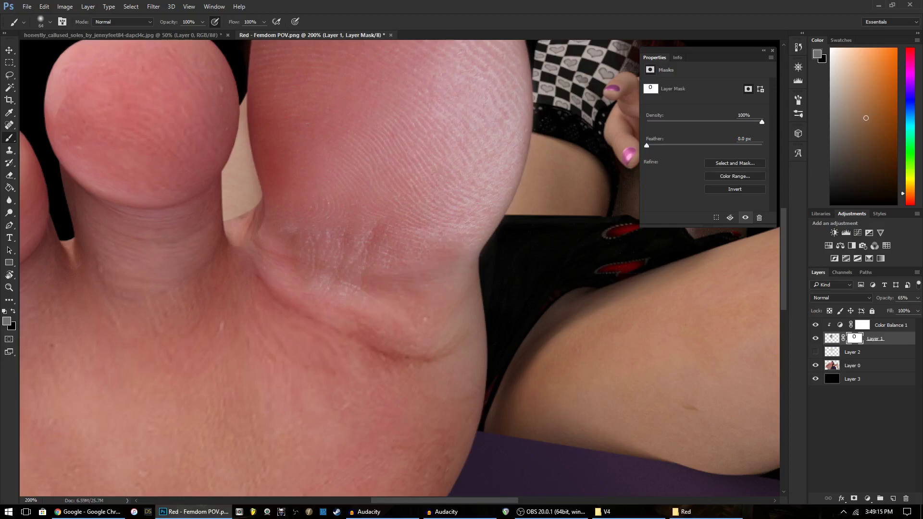
pyautogui.moveTo(311, 268); pyautogui.dragTo(280, 246)
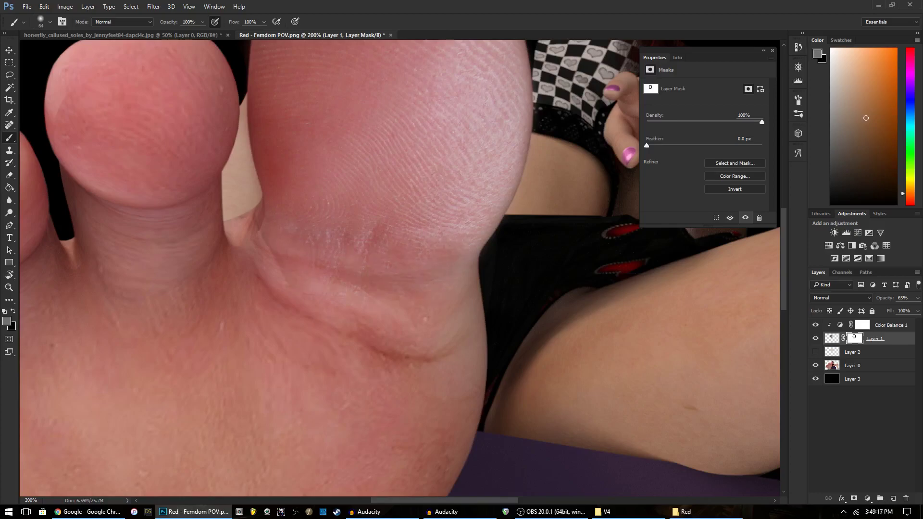
pyautogui.moveTo(414, 252); pyautogui.dragTo(473, 232)
# Step: Mask out the patch's leftover edge at the toe crease with black, and fade the wrinkles under the pad with dark gray
pyautogui.click(896, 204)
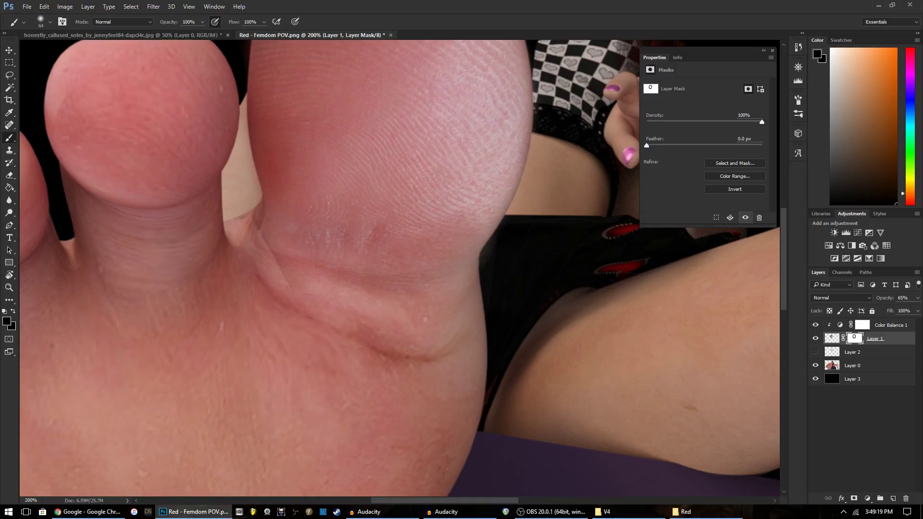
pyautogui.moveTo(266, 241); pyautogui.dragTo(289, 274)
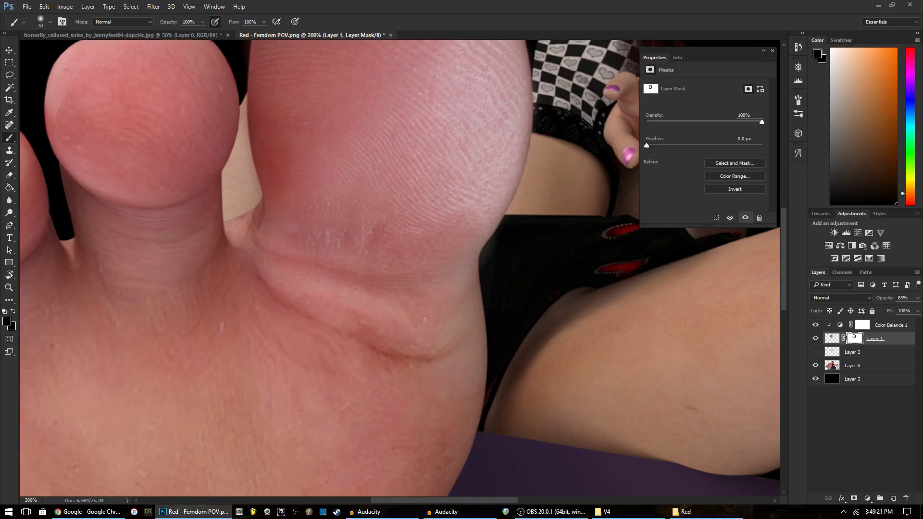
pyautogui.scroll(2, 399, 268)
pyautogui.click(869, 130)
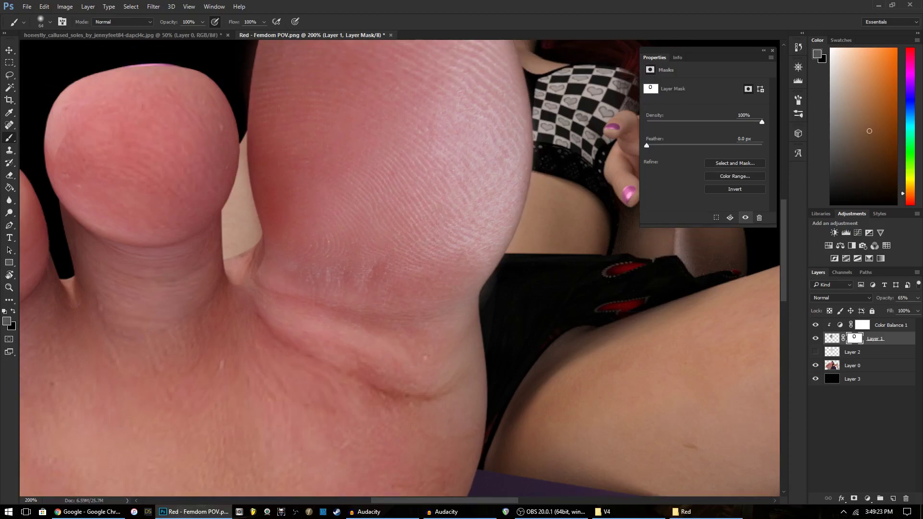
pyautogui.moveTo(323, 280); pyautogui.dragTo(307, 272)
pyautogui.scroll(2, 402, 268)
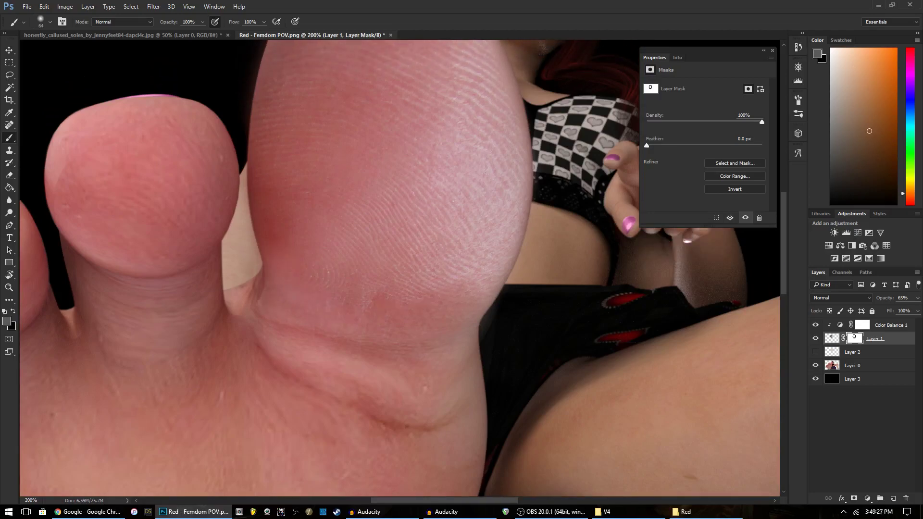
pyautogui.scroll(2, 473, 283)
# Step: Soften the patch's transition across the lower toe pad with light gray on the mask, and make black the foreground color
pyautogui.moveTo(869, 130); pyautogui.dragTo(846, 65)
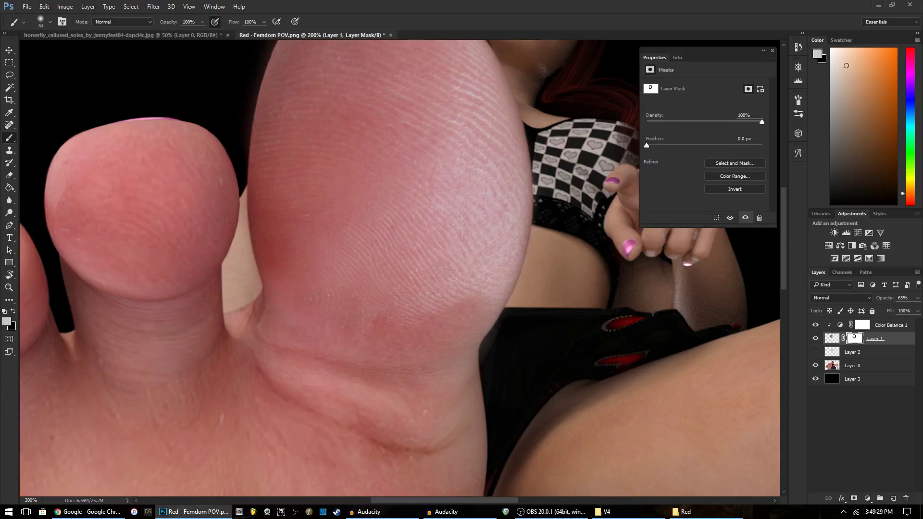
pyautogui.moveTo(480, 300)
pyautogui.mouseDown()
pyautogui.moveTo(441, 325)
pyautogui.moveTo(433, 310)
pyautogui.moveTo(380, 298)
pyautogui.mouseUp()
pyautogui.click(859, 97)
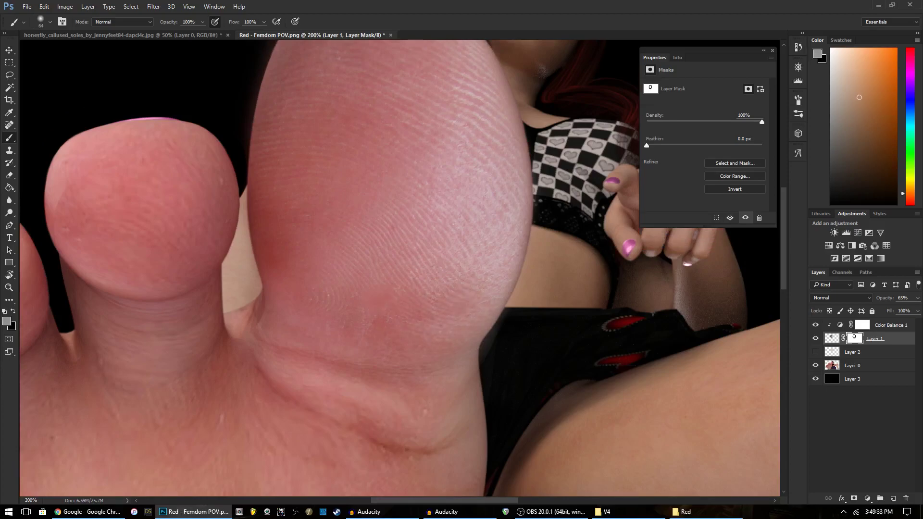
pyautogui.scroll(3, 487, 284)
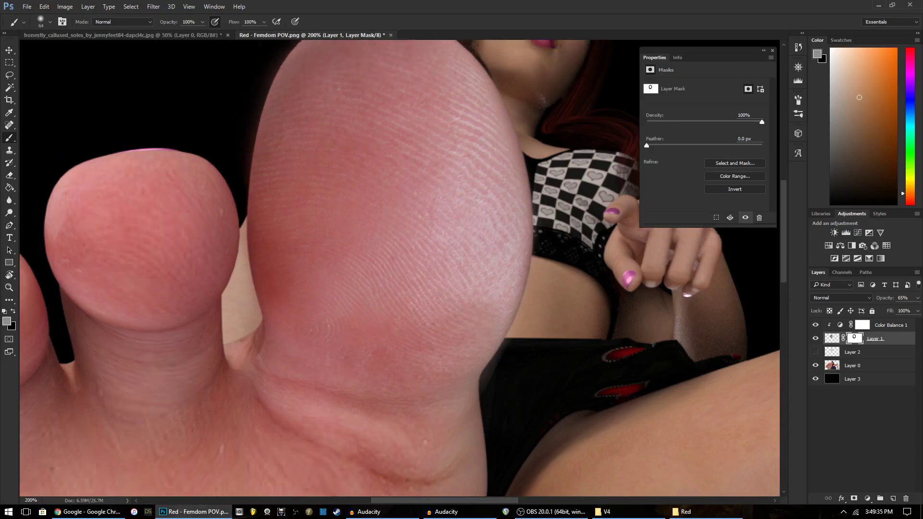
pyautogui.scroll(3, 487, 285)
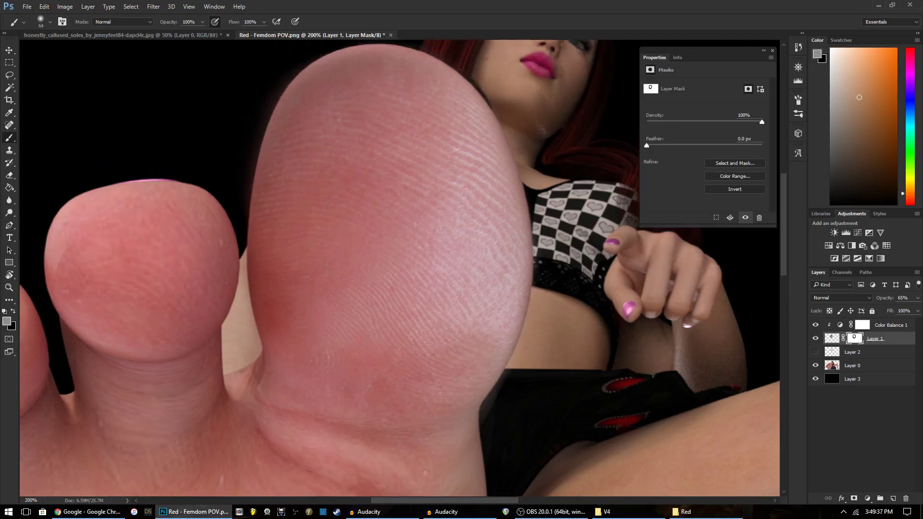
pyautogui.scroll(3, 487, 285)
pyautogui.press('x')
pyautogui.scroll(-5, 487, 284)
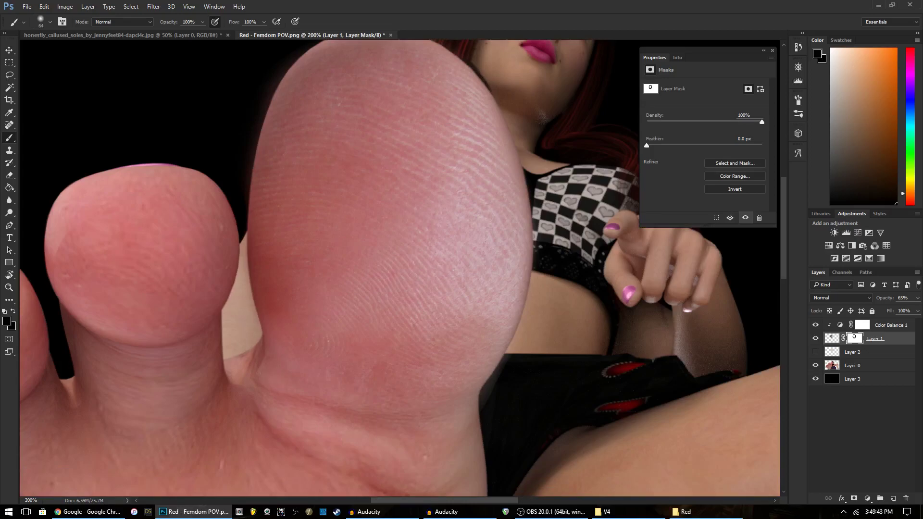
# Step: Inspect Layer 1's masked toe patch by itself by briefly hiding Layer 0 and toggling Layer 2, and view the whole image
pyautogui.click(815, 365)
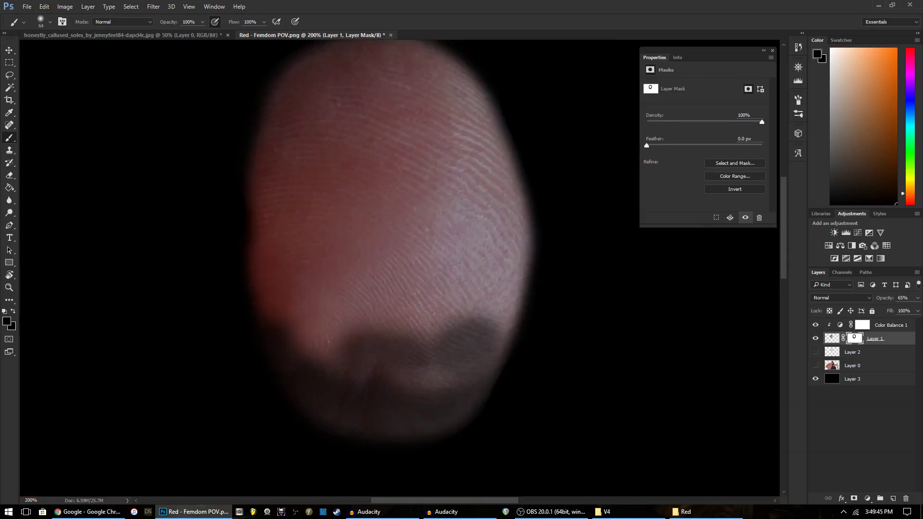
pyautogui.click(815, 352)
pyautogui.click(815, 352)
pyautogui.click(815, 365)
pyautogui.hotkey('ctrl', '-')
pyautogui.hotkey('ctrl', '-')
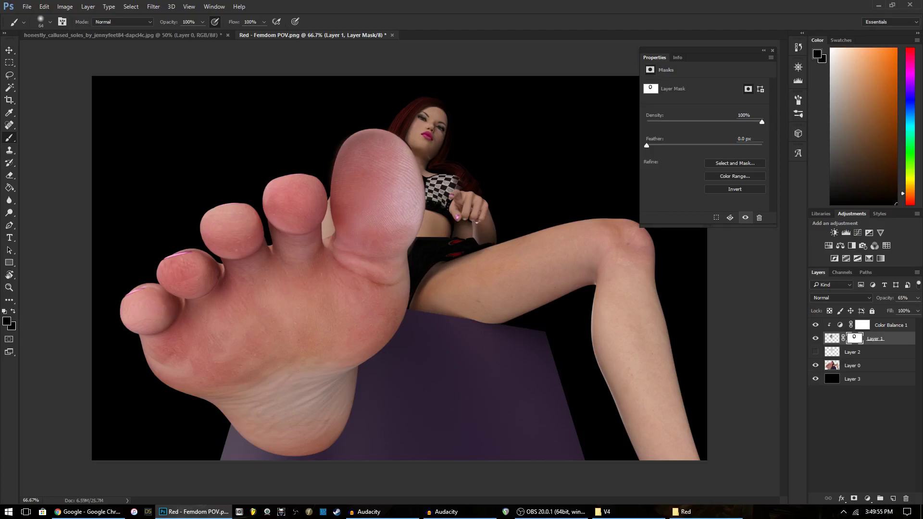
# Step: Close the mask properties and recheck the blended toe patch at full-image view by toggling Layer 2 and Layer 0 off and on
pyautogui.click(772, 51)
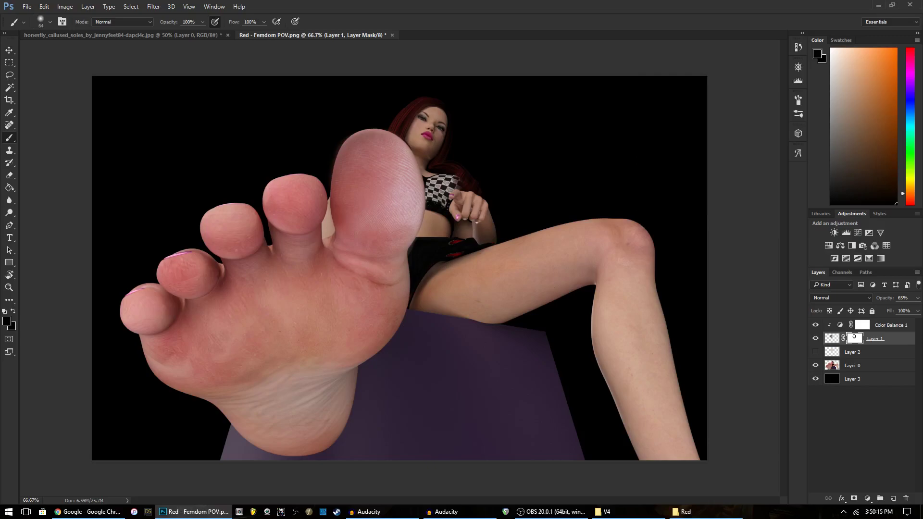
pyautogui.click(815, 351)
pyautogui.click(815, 352)
pyautogui.click(815, 365)
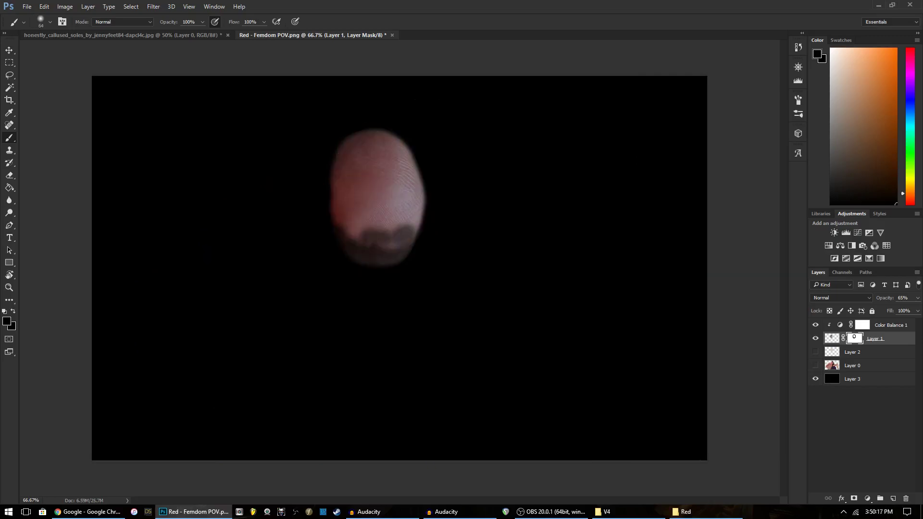
pyautogui.click(815, 365)
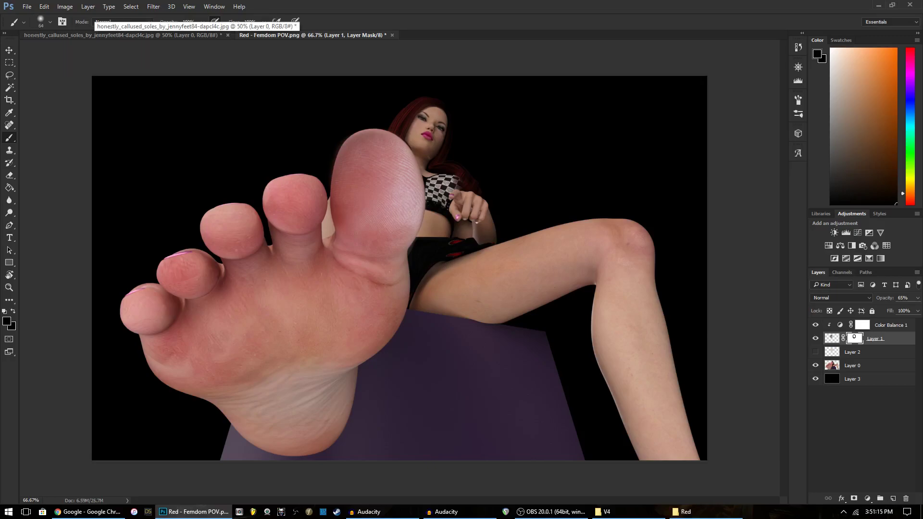
# Step: Switch to the OBS window
pyautogui.click(552, 511)
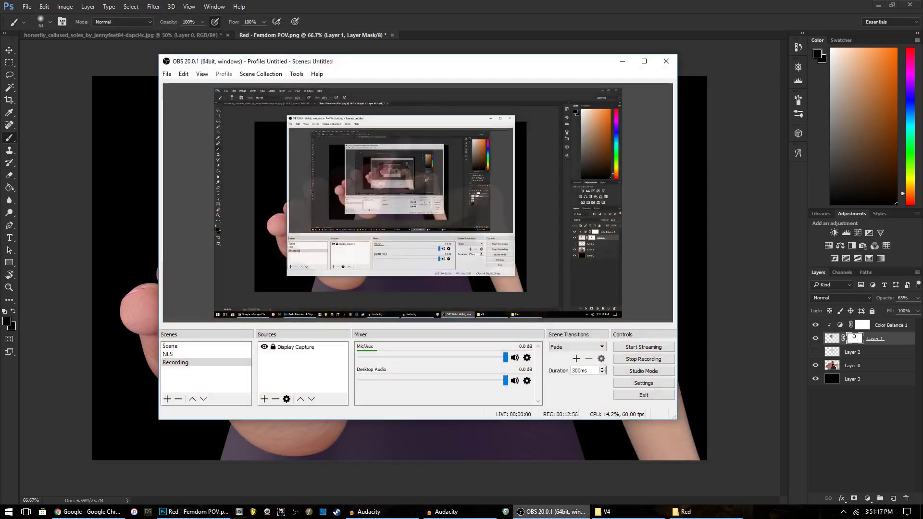